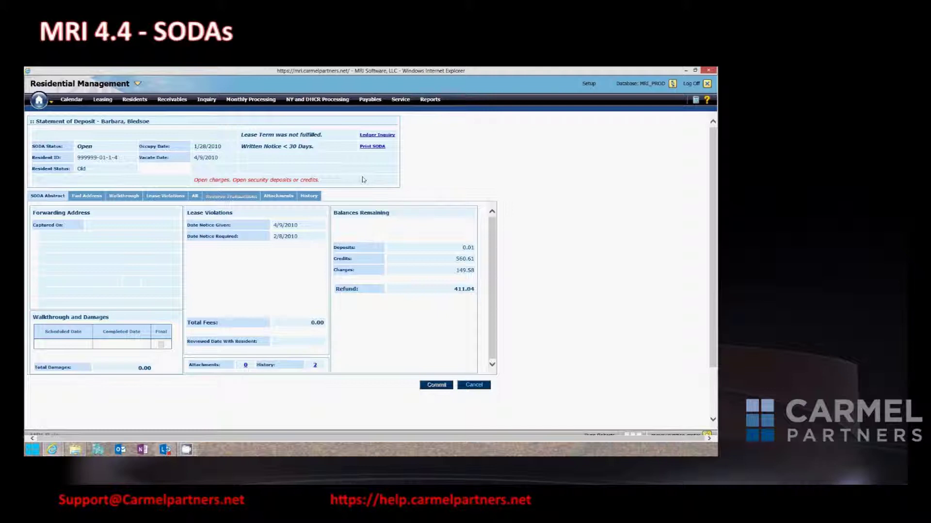
left_click_drag(328, 182, 206, 190)
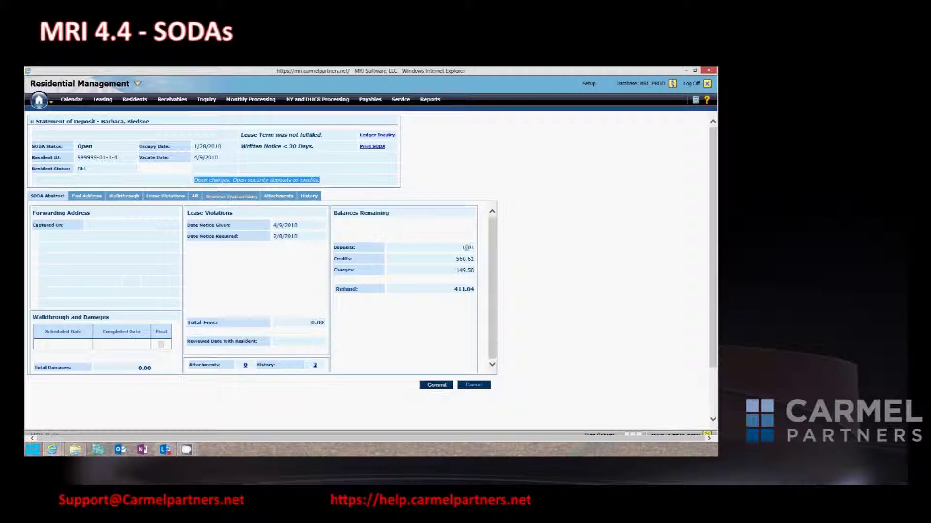
left_click_drag(494, 289, 452, 311)
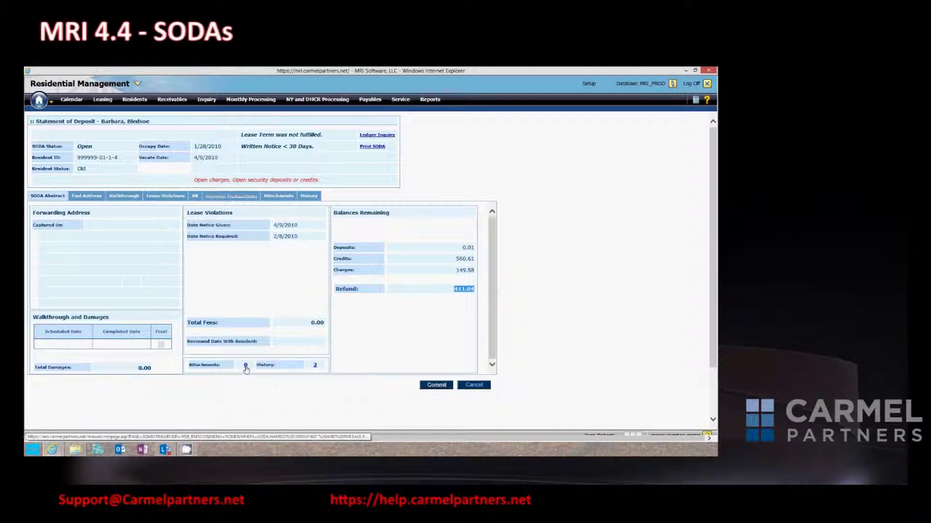
Choose the Digital Walk Form 1.0 file as a new attachment on the SODA.
left_click(286, 197)
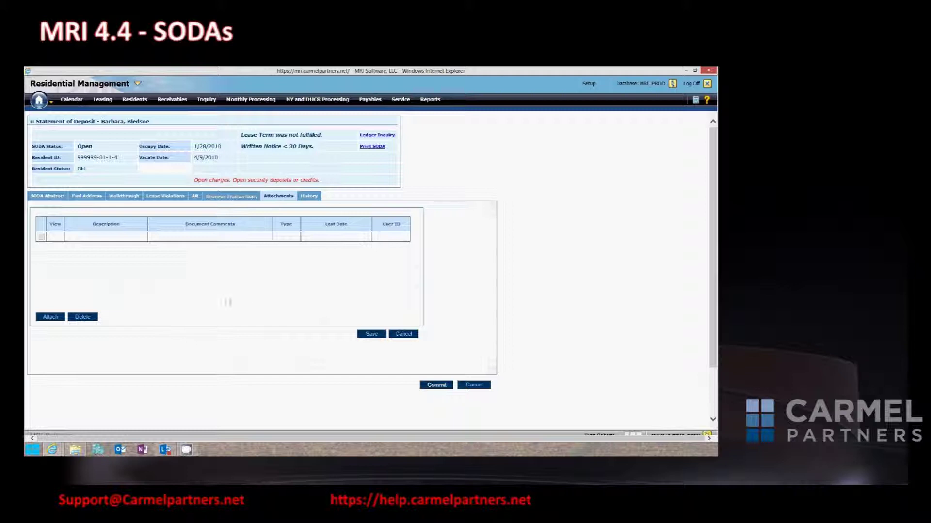
left_click(50, 317)
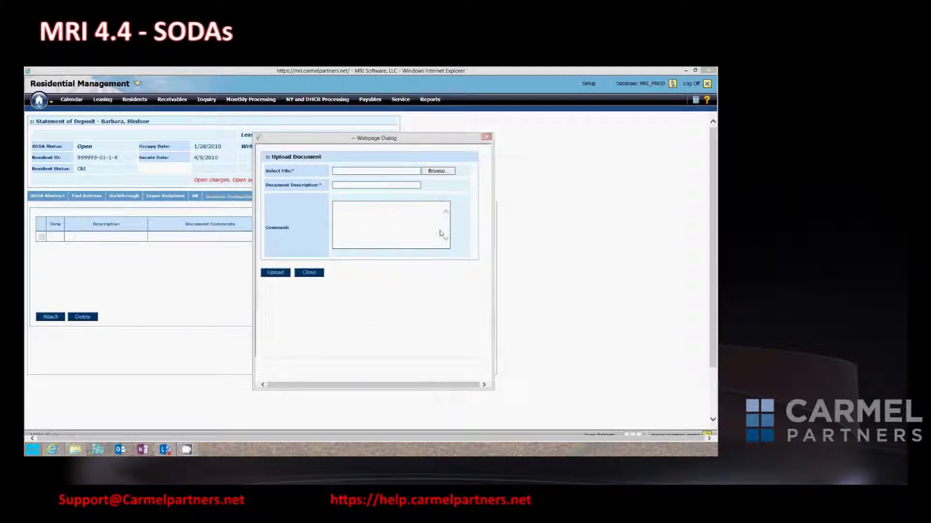
left_click(438, 171)
left_click_drag(424, 194, 424, 248)
left_click(390, 219)
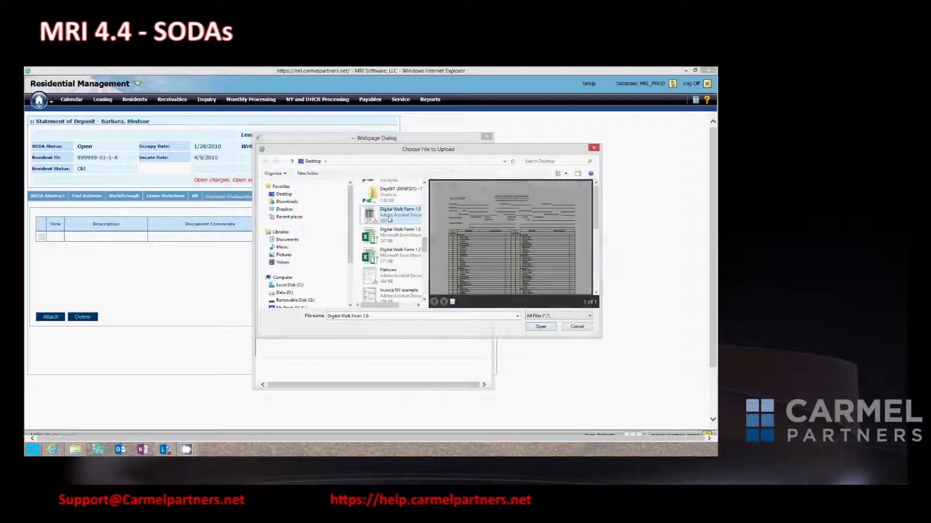
double_click(390, 219)
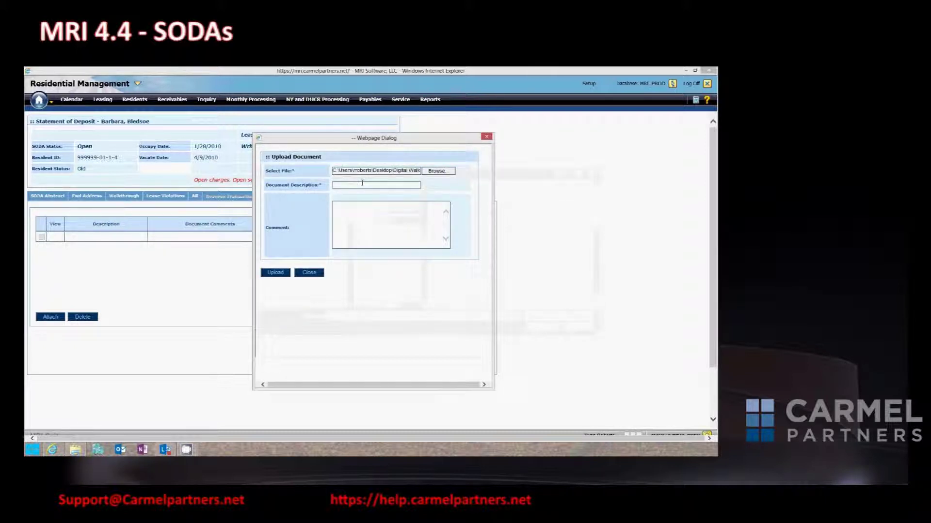
Add the comment 'sdfgsdfg' and upload the walk form PDF.
left_click(355, 216)
type("sdfgsdfg")
left_click(273, 274)
left_click(309, 272)
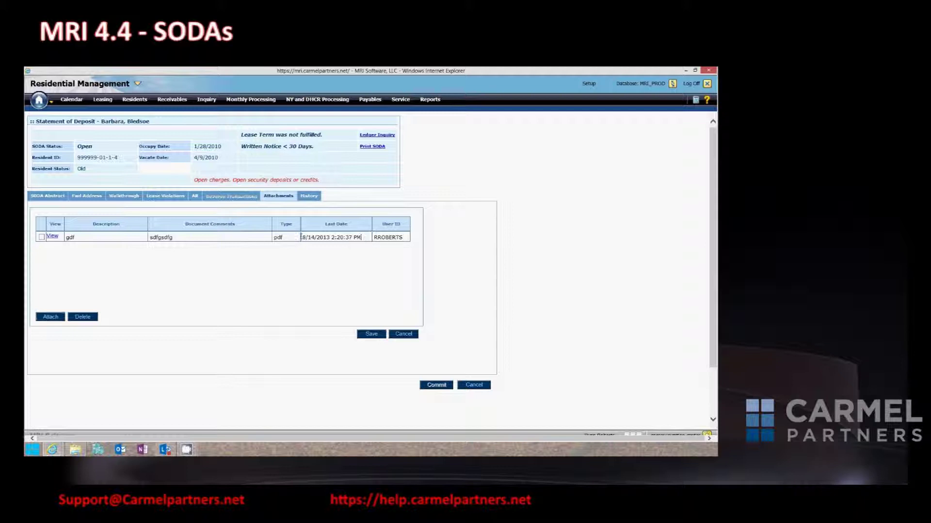
Close the PDF viewer, delete the 'gdf' attachment, and view the SODA's History log.
left_click_drag(363, 237, 290, 239)
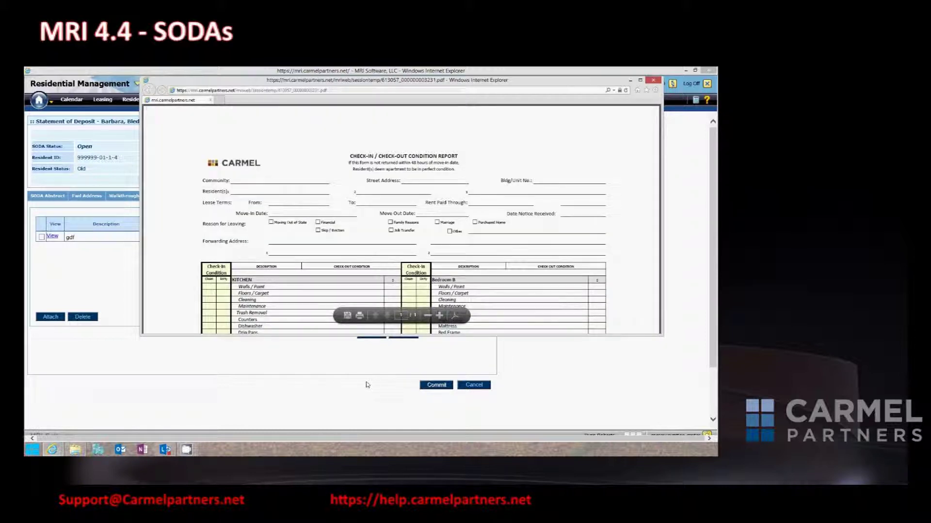
left_click(653, 80)
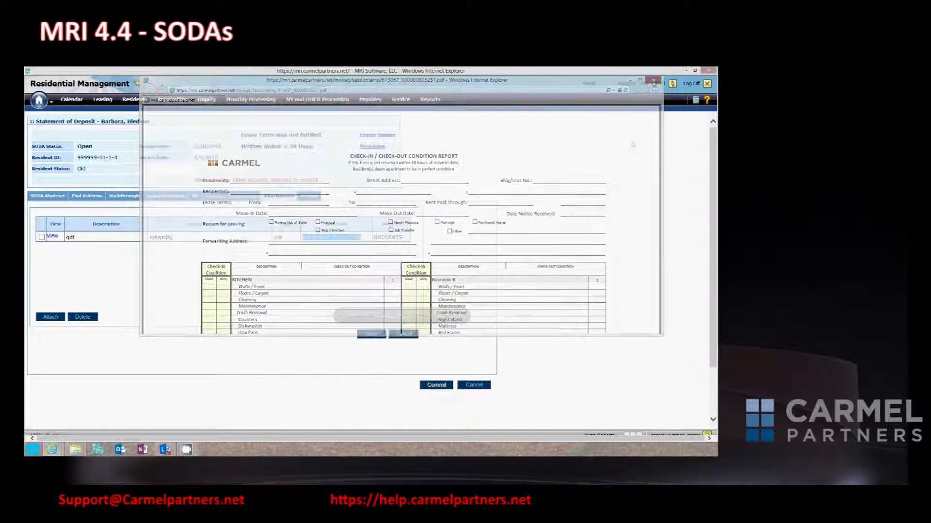
left_click(42, 237)
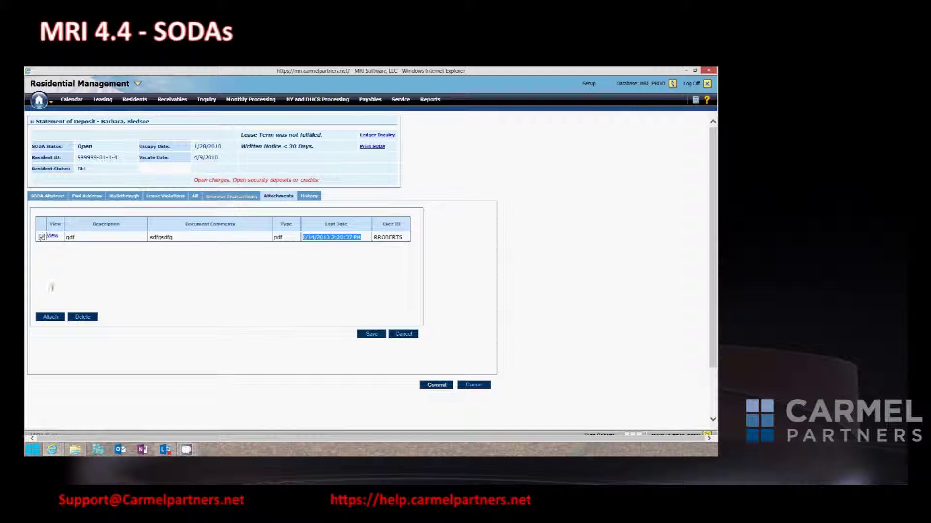
left_click(83, 318)
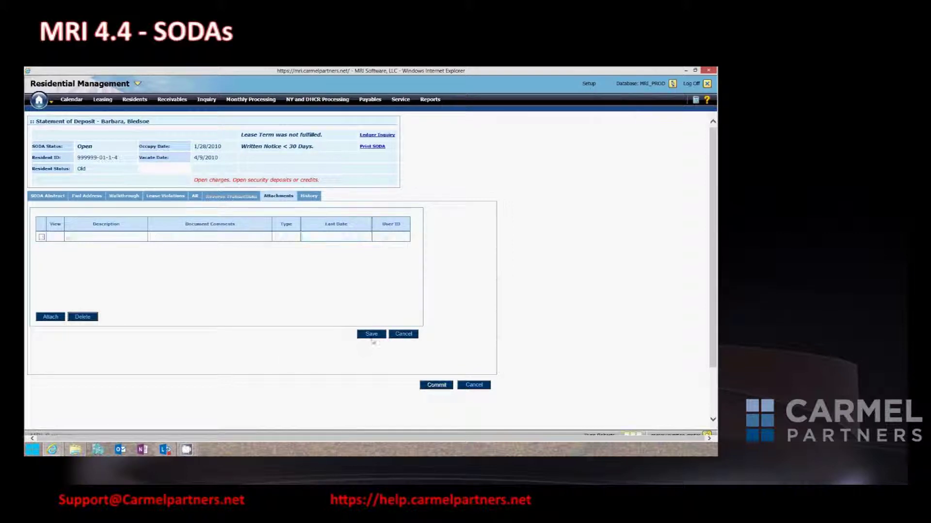
left_click(308, 197)
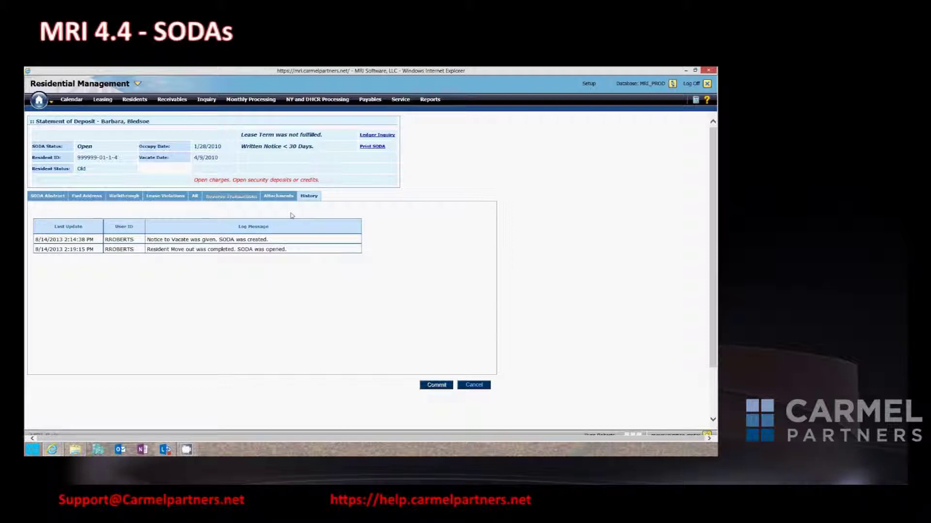
Move from the SODA Abstract to the Fwd Address form and list the selectable residents.
left_click(58, 198)
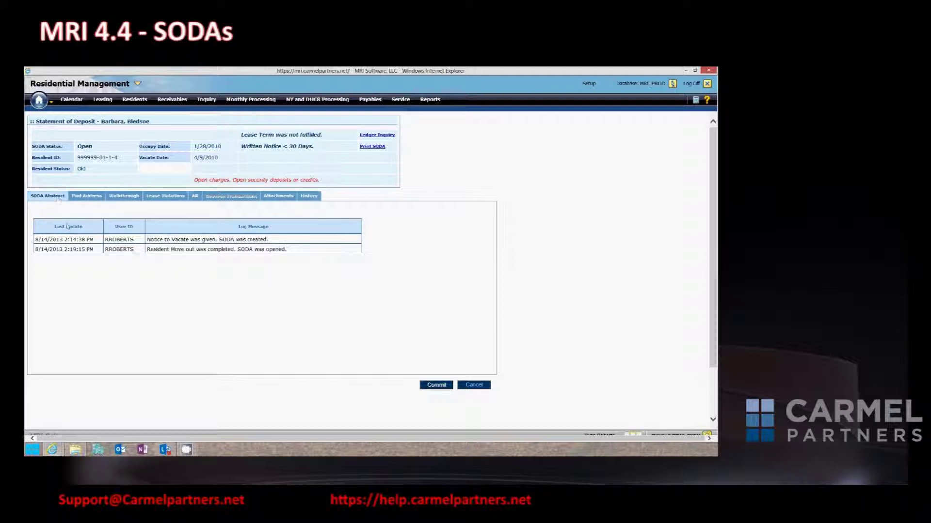
left_click(96, 198)
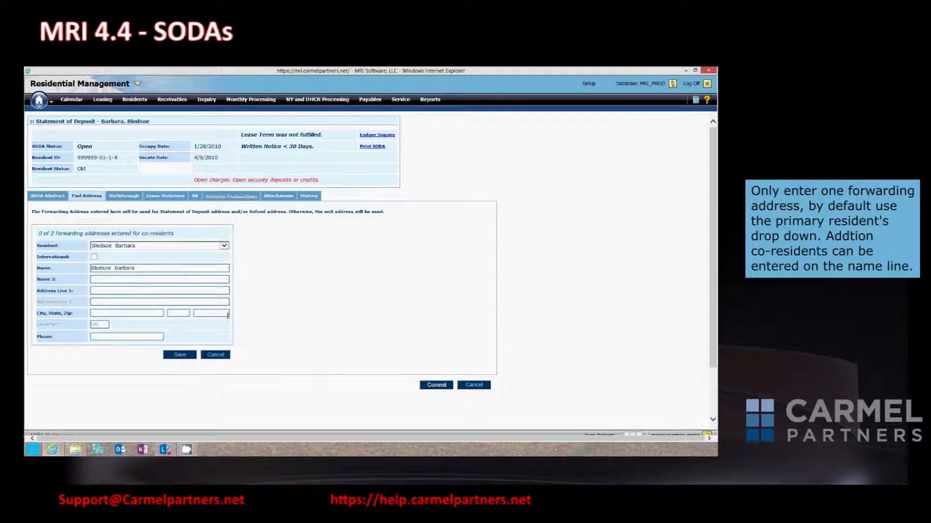
left_click(224, 245)
Keep the primary resident selected and append the co-resident's name to the Name line.
left_click(213, 252)
left_click(226, 247)
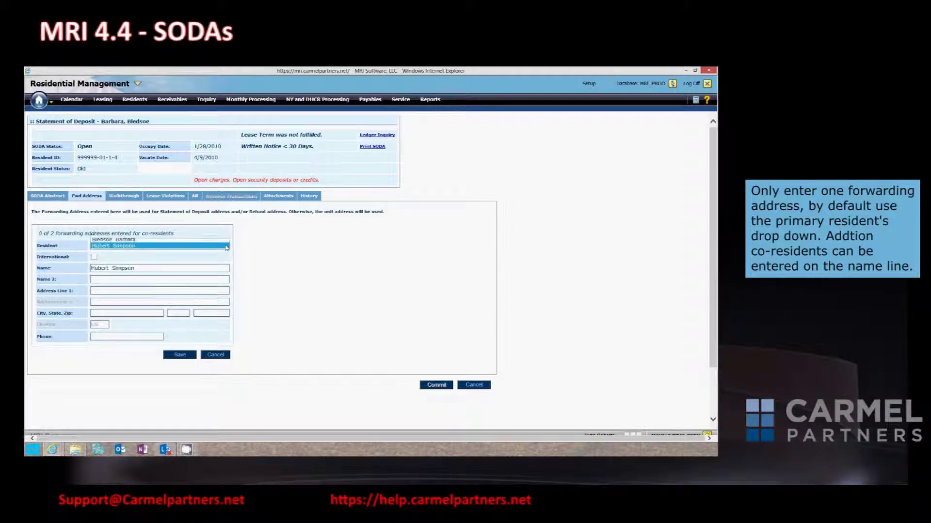
left_click(218, 240)
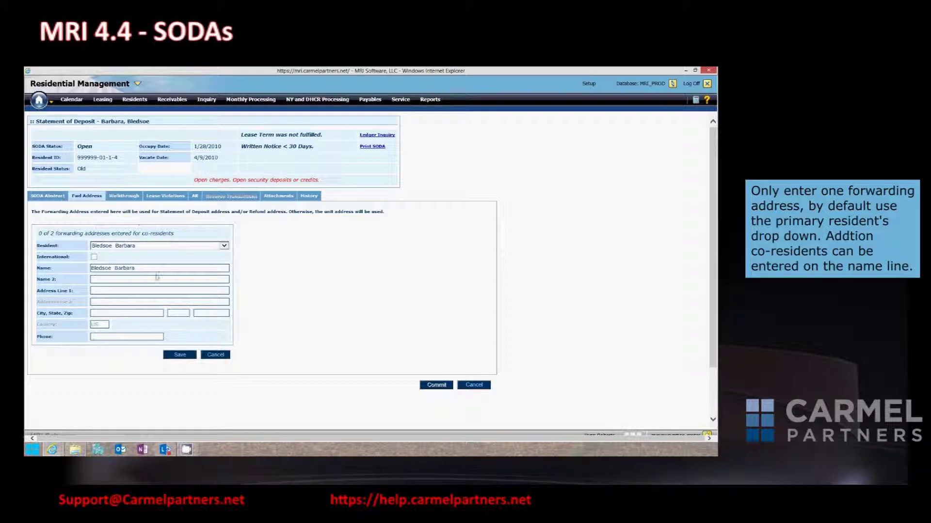
left_click(139, 268)
Fill in the forwarding street address, city, state and zip code.
left_click(158, 291)
type("100 Fake Street")
key("Tab")
type("Denver")
key("Tab")
type("CO")
key("Tab")
type("80246")
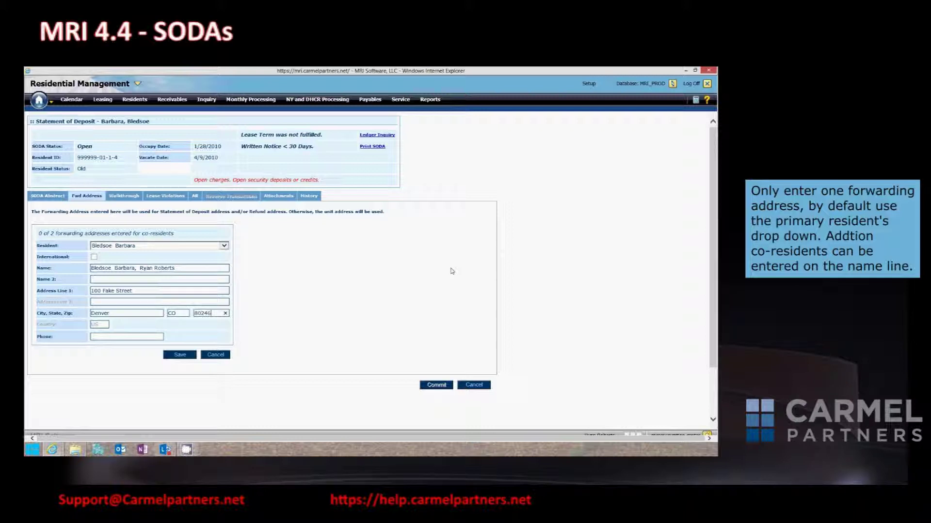
Enter the phone number, leave International unchecked, and save the forwarding address.
left_click(131, 337)
left_click(120, 302)
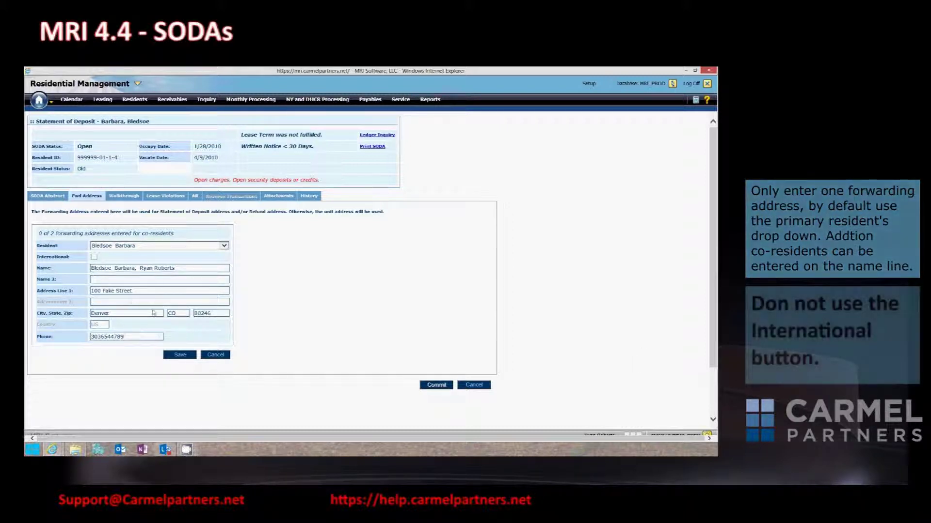
left_click(94, 258)
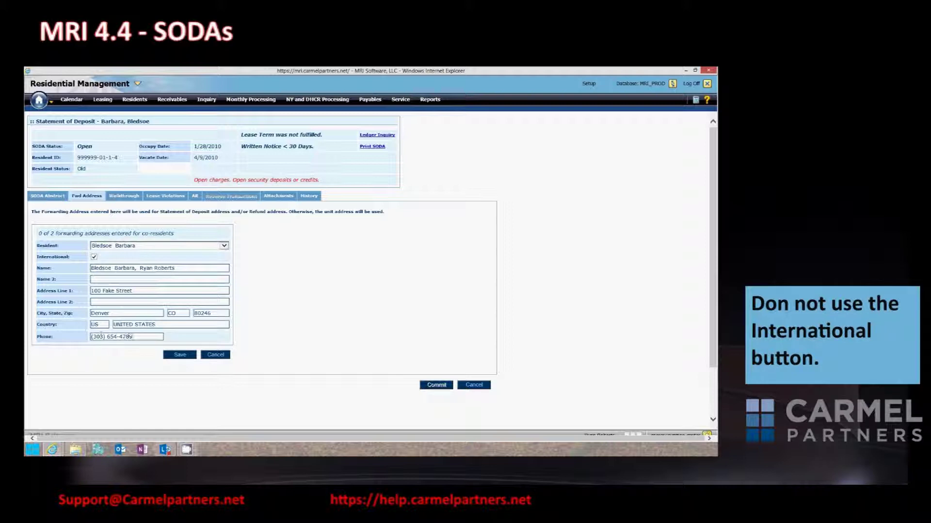
left_click(94, 257)
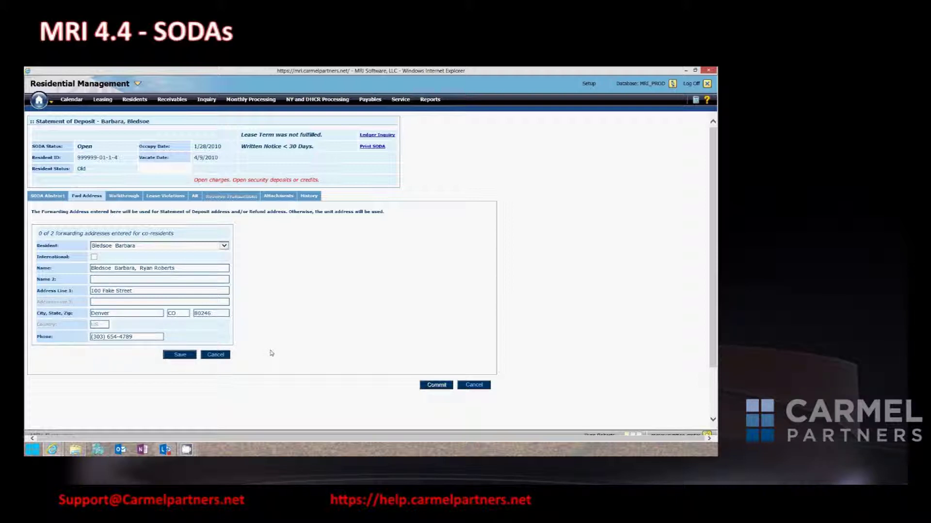
left_click(48, 197)
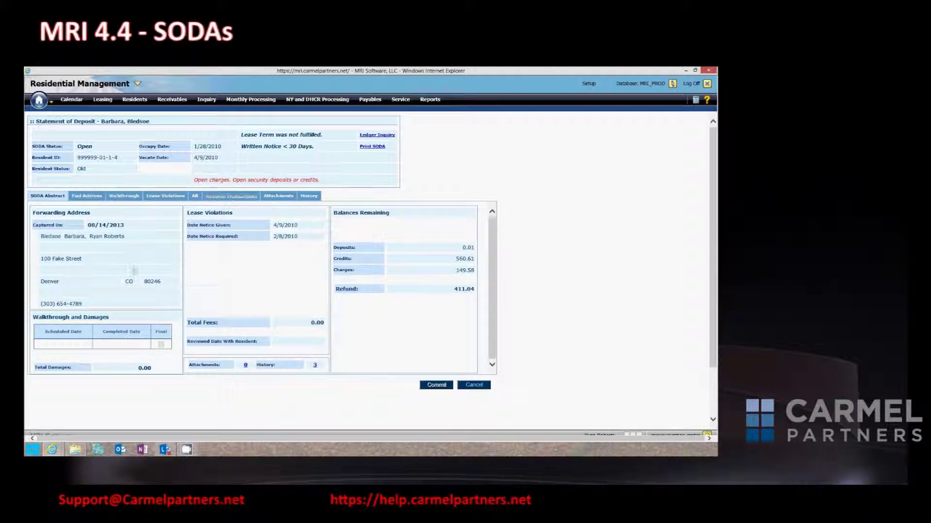
Open the Walkthrough and Damages page and start on the walkthrough's scheduled date.
left_click(129, 199)
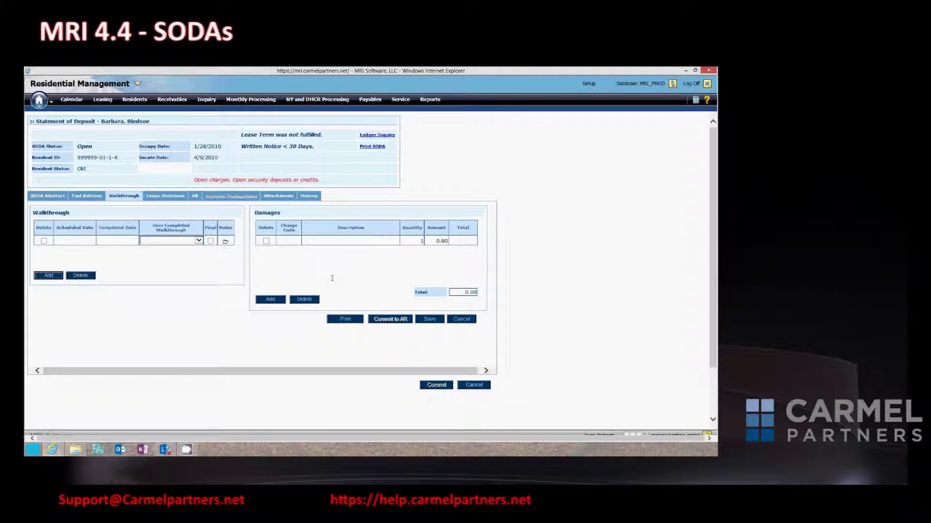
left_click(83, 243)
left_click_drag(219, 157, 191, 158)
left_click(78, 240)
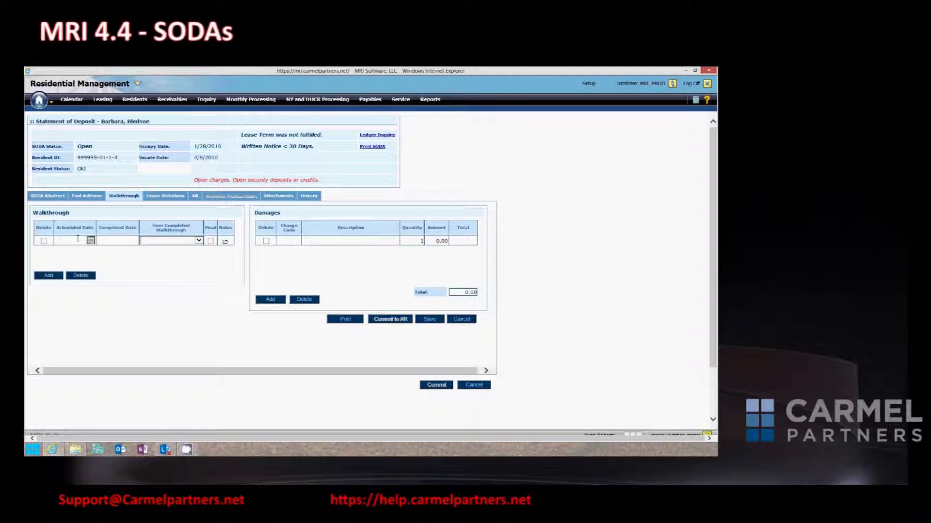
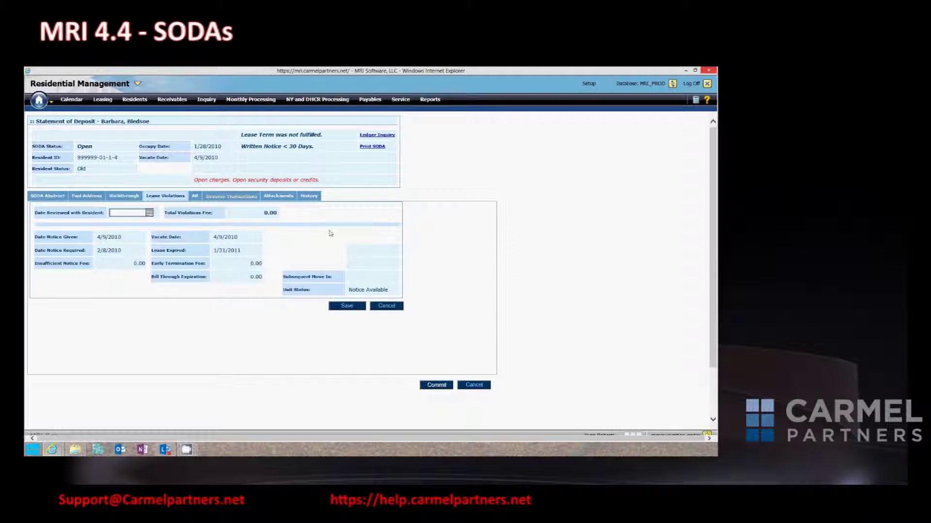
Show the resident's credits and open charges totaling 1149.58 on the Statement of Deposit's AR tab.
left_click(195, 197)
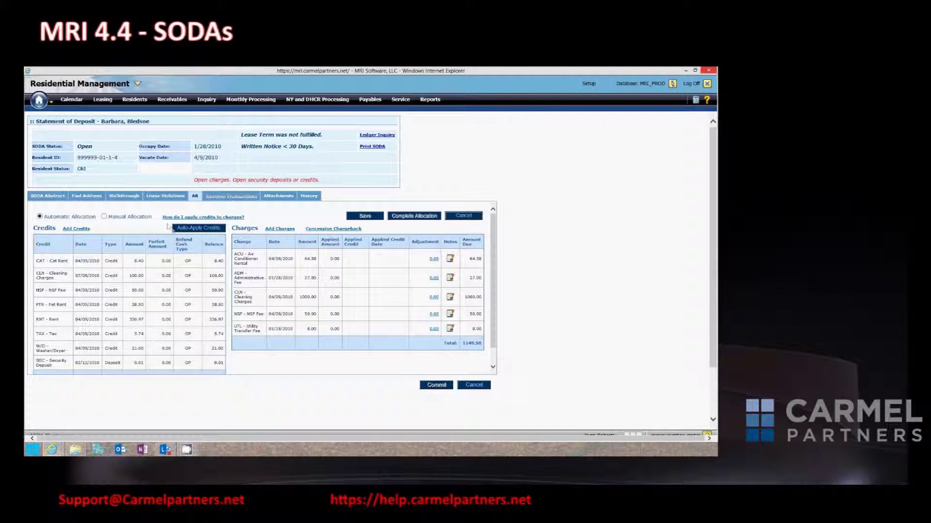
Auto-apply the resident's credits to the open charges, leaving 588.96 due, and review the totals.
left_click(193, 228)
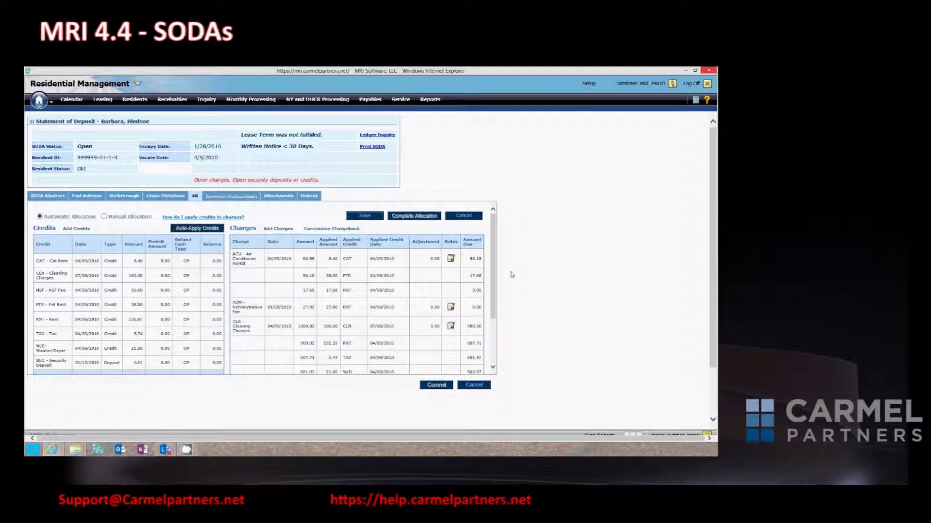
left_click_drag(492, 308, 402, 338)
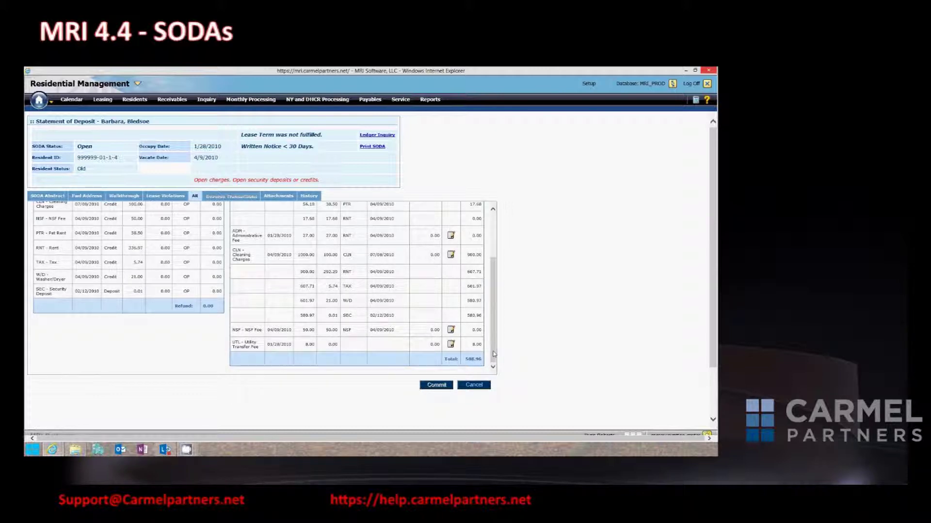
left_click_drag(493, 312, 493, 268)
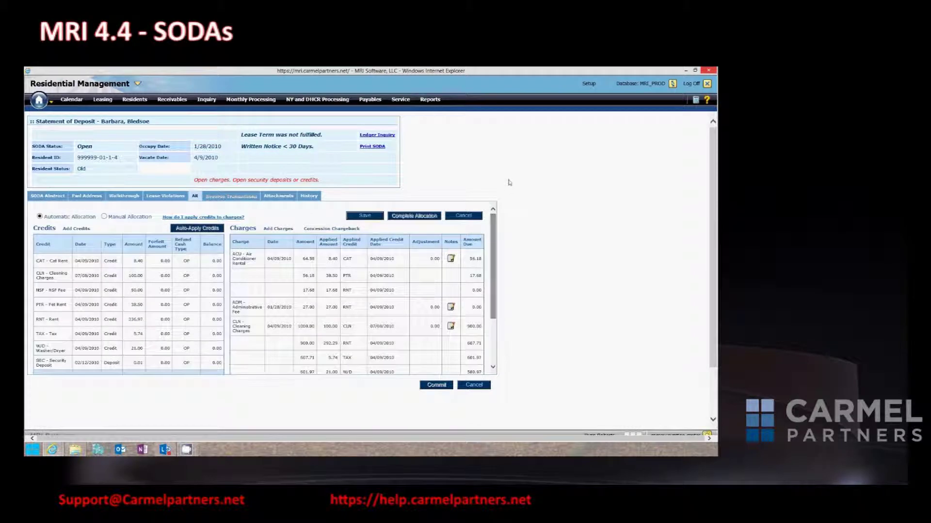
left_click(104, 217)
left_click(336, 265)
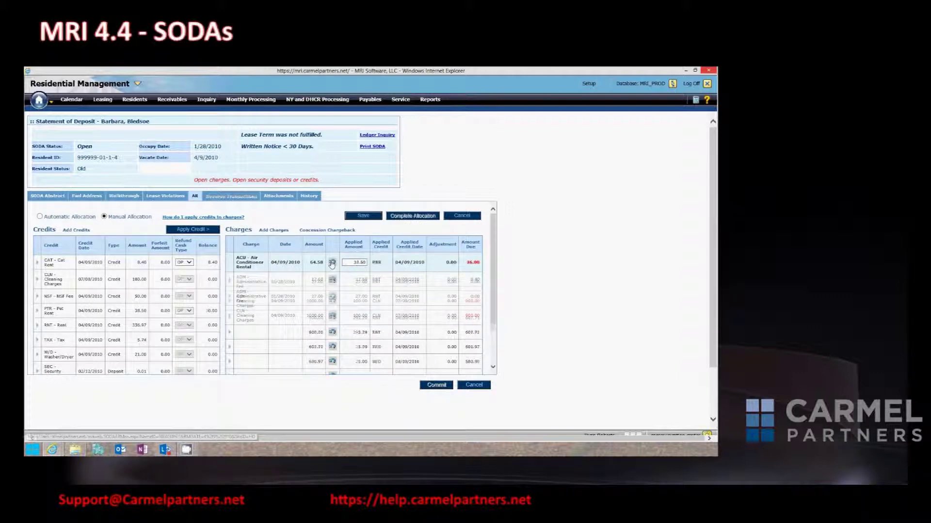
left_click(331, 265)
left_click(334, 283)
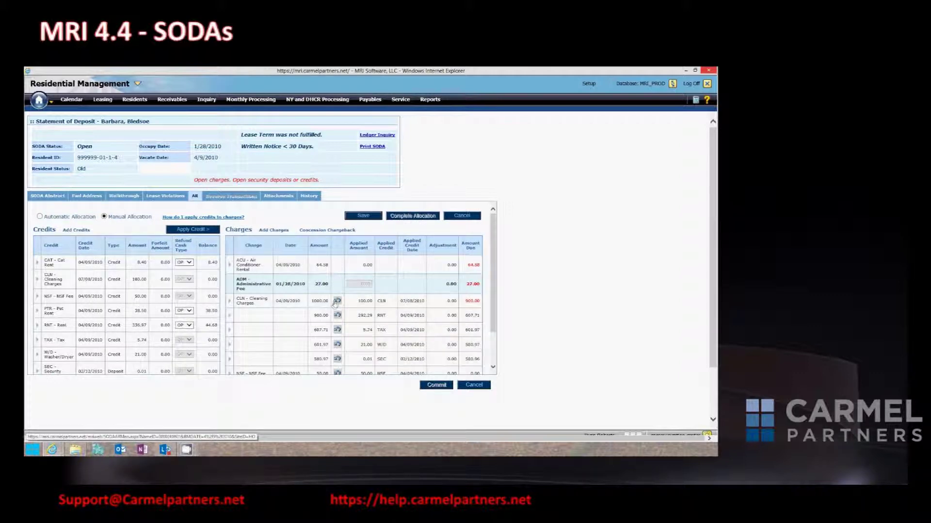
left_click(38, 265)
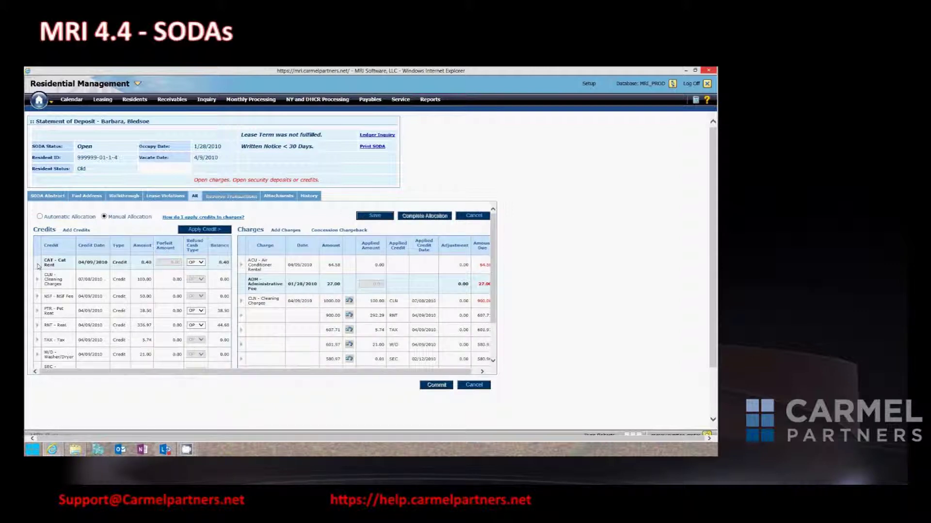
left_click(242, 266)
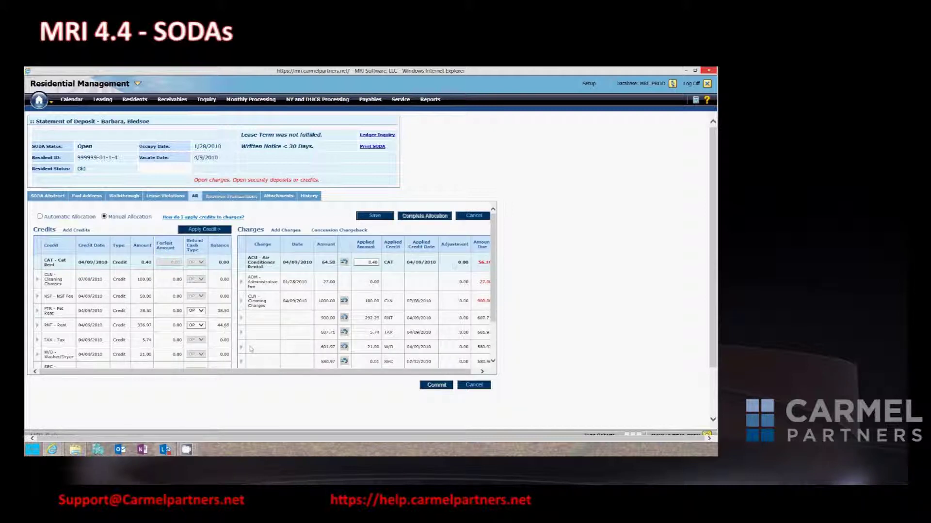
left_click(81, 313)
left_click(241, 283)
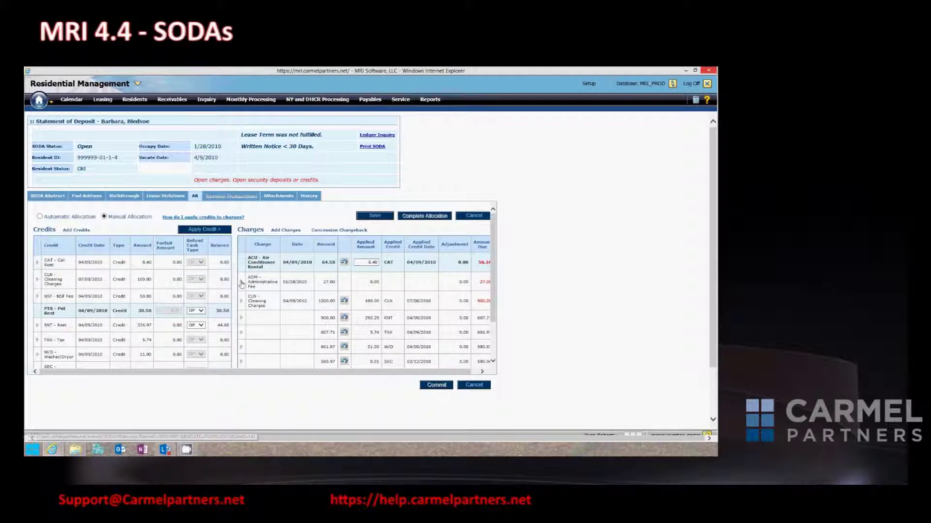
left_click(205, 230)
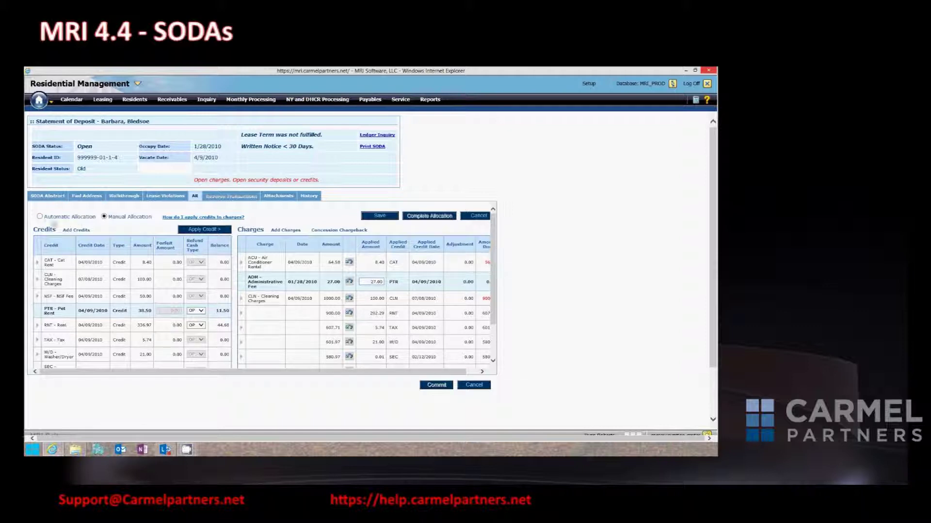
left_click(39, 216)
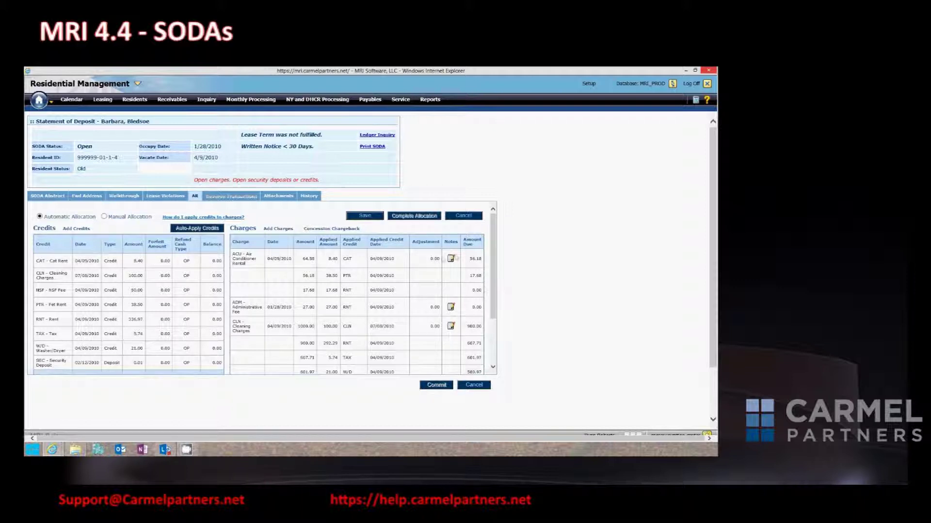
Save a placeholder note on one charge, then review the AR grids.
left_click(450, 258)
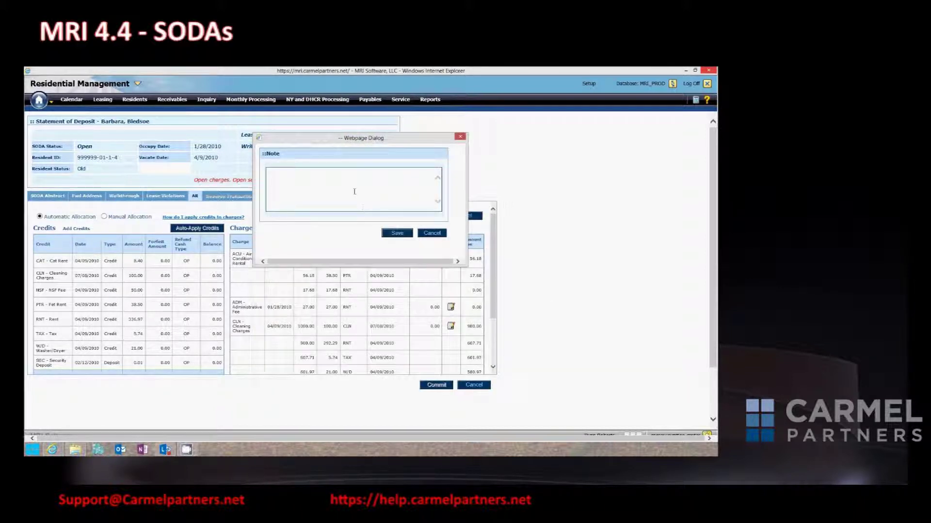
type("jkgkgjgjggjkgjkgjkgkj")
left_click(401, 234)
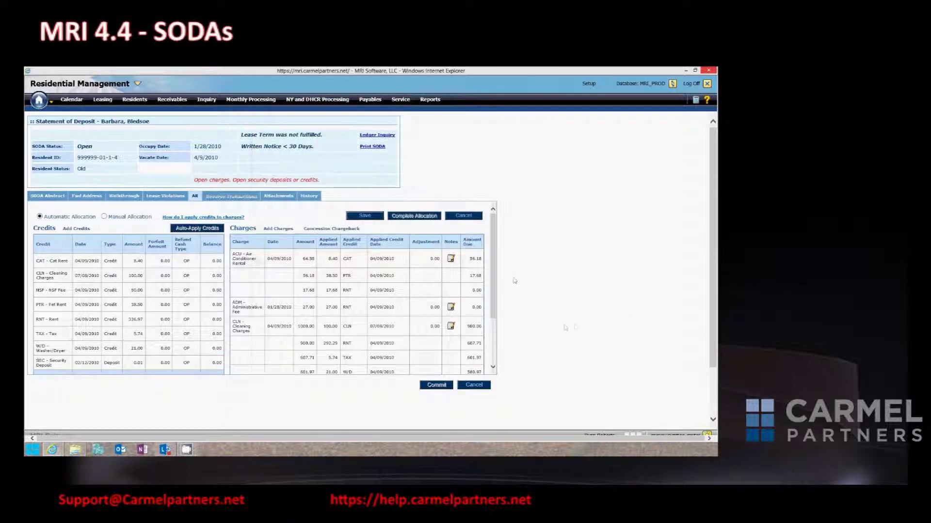
scroll(499, 305, "down", 3)
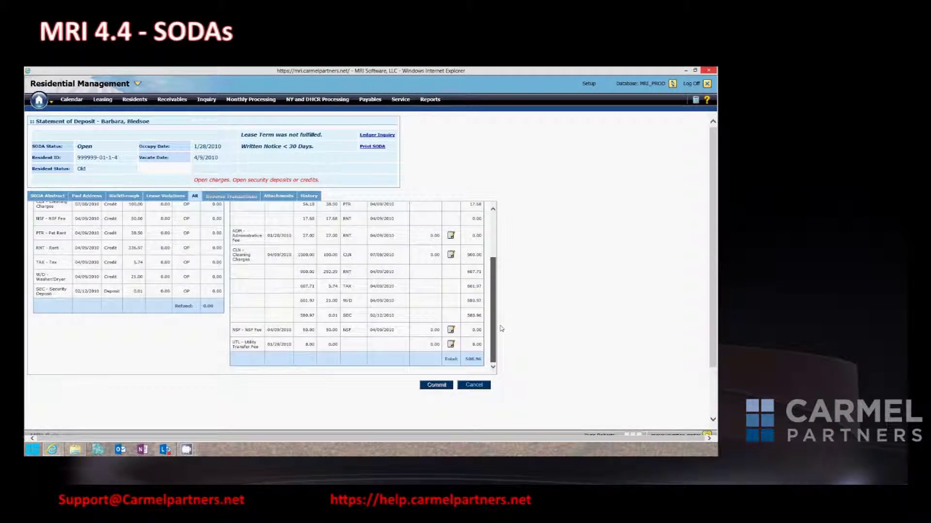
scroll(499, 291, "up", 3)
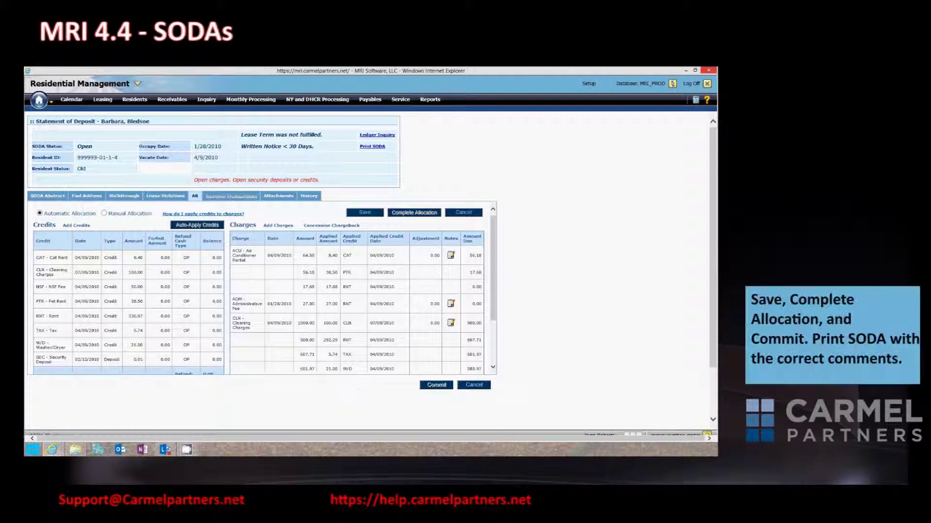
Save and complete the credit allocation, then commit the SODA so its status is Final.
left_click(361, 213)
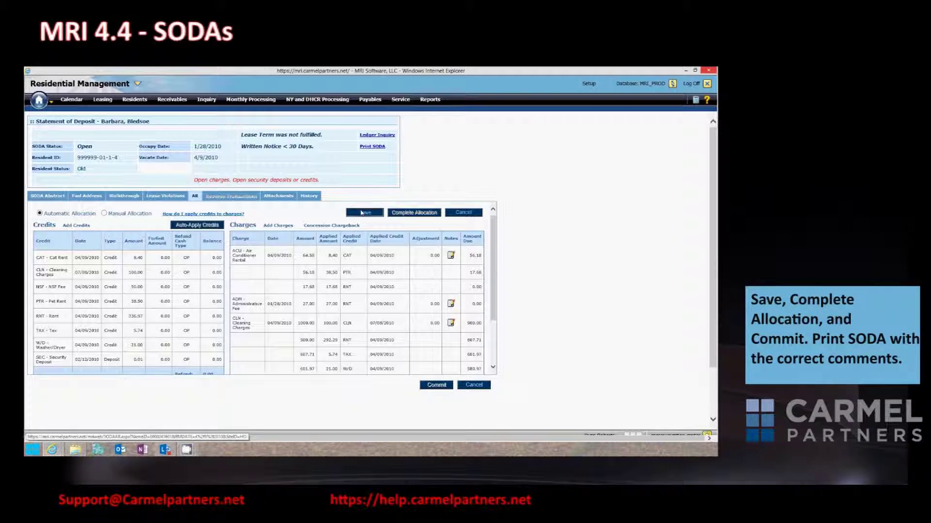
left_click(397, 217)
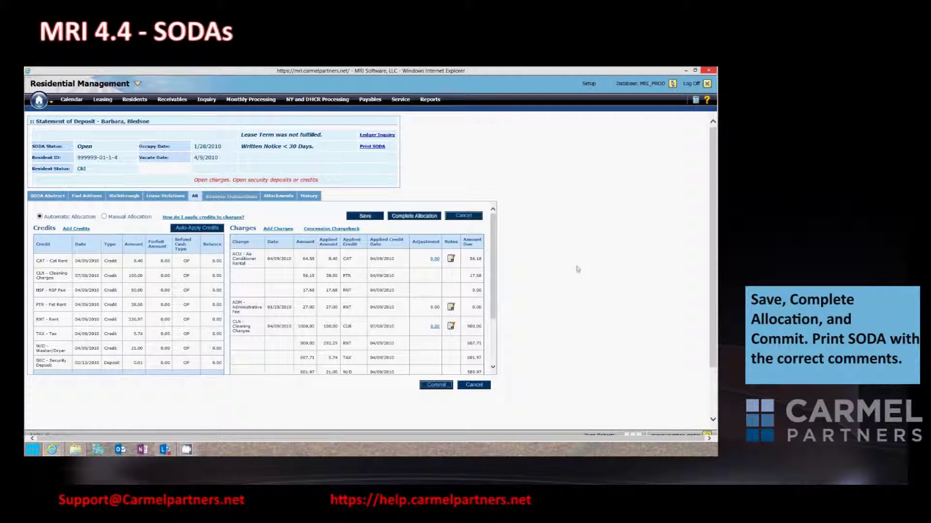
left_click(436, 386)
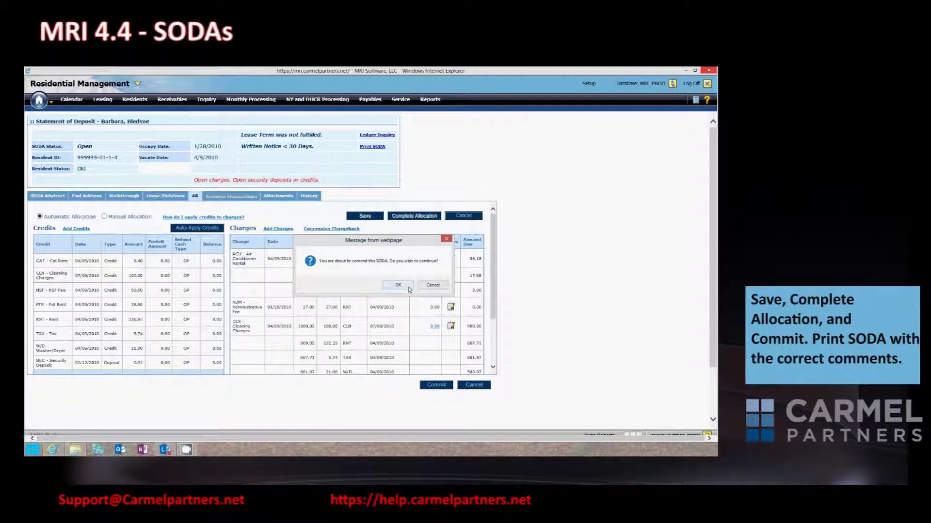
left_click(408, 288)
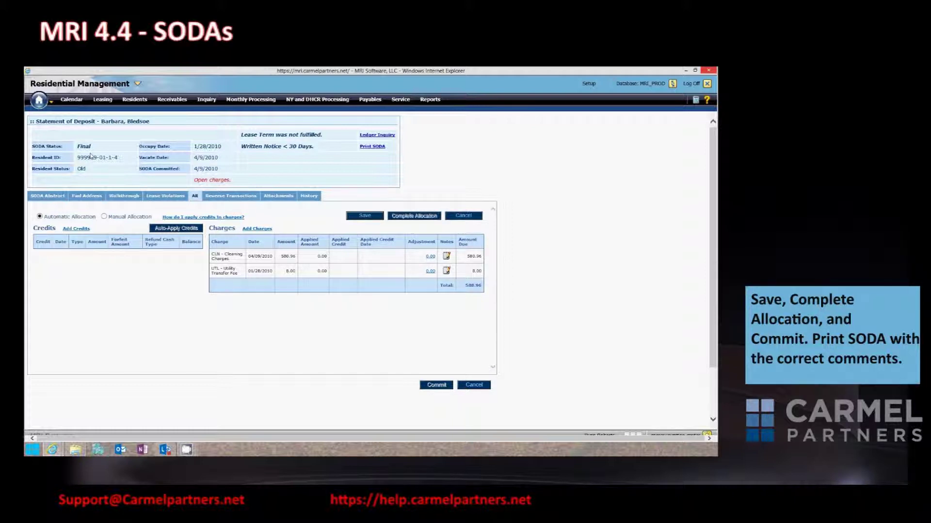
Print the Statement of Deposit Web - Detail with a SODA property comment and open the report.
left_click(373, 146)
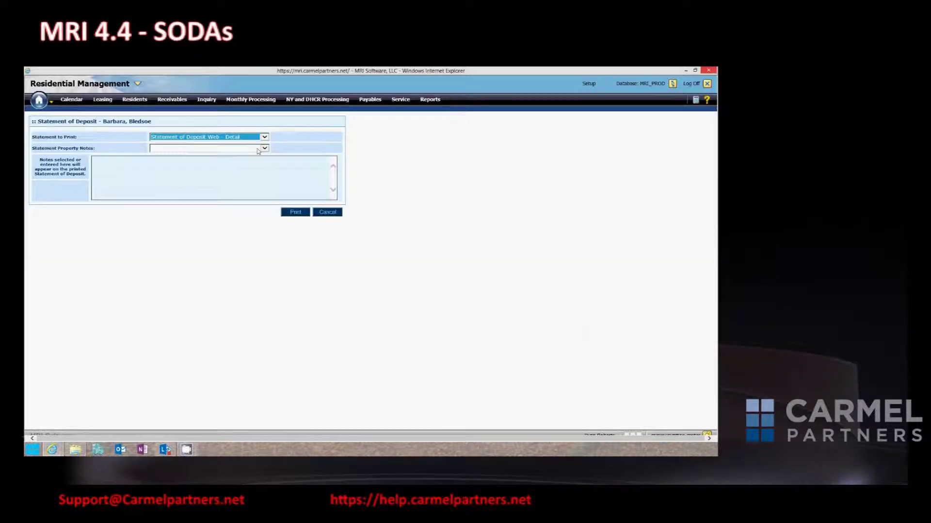
left_click(265, 149)
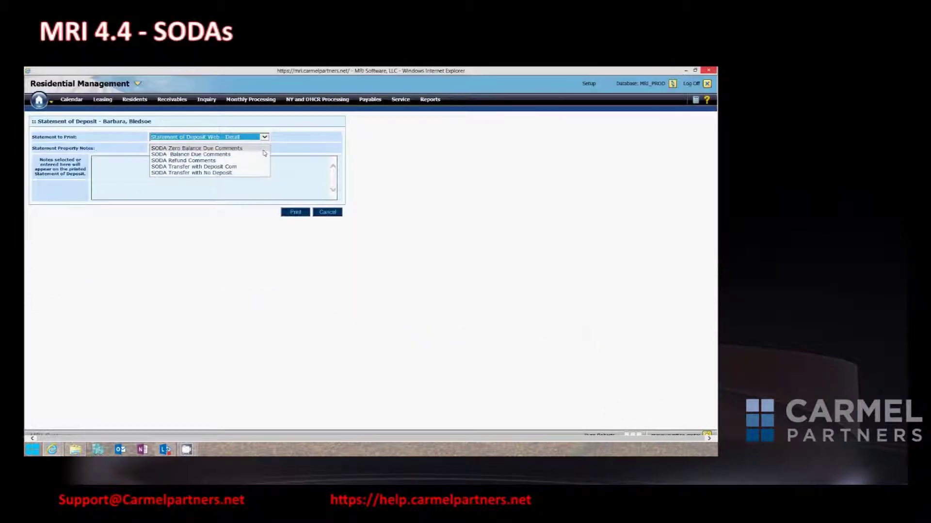
left_click(531, 353)
left_click(109, 369)
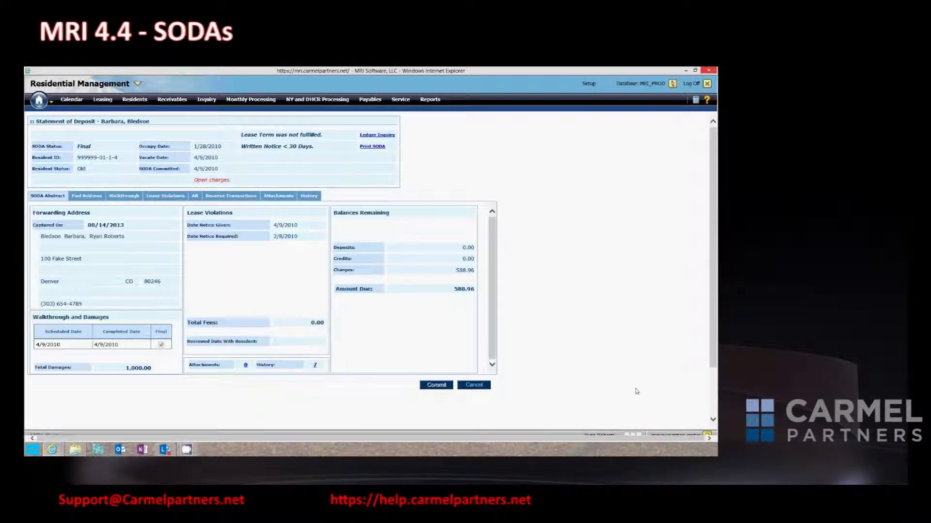
left_click(708, 435)
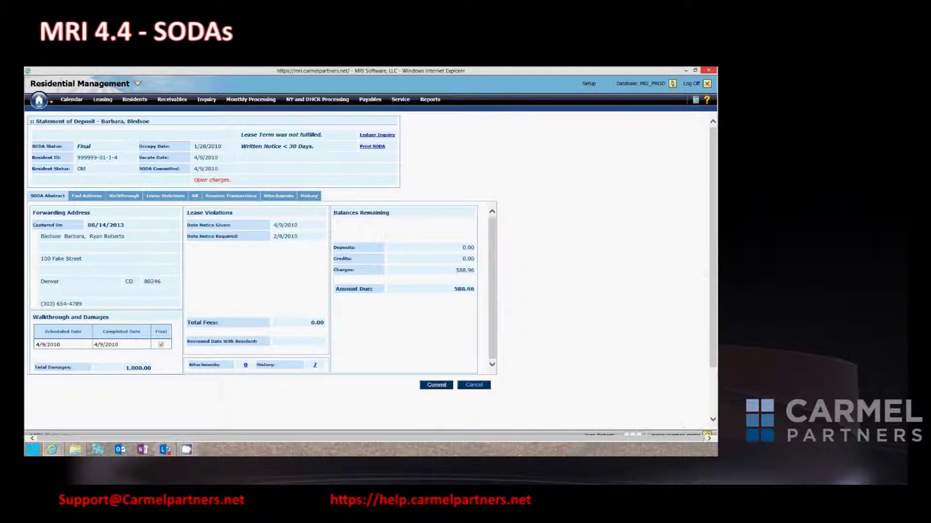
left_click(707, 436)
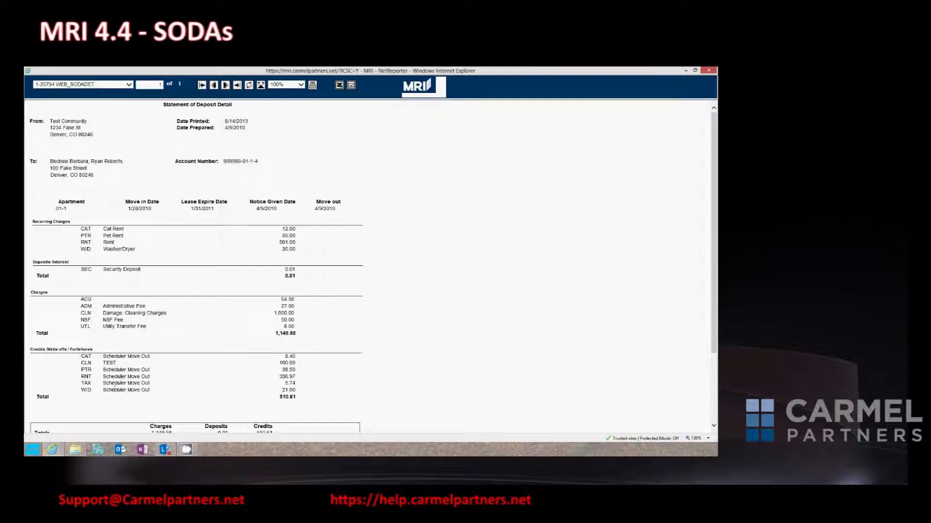
left_click_drag(712, 244, 714, 407)
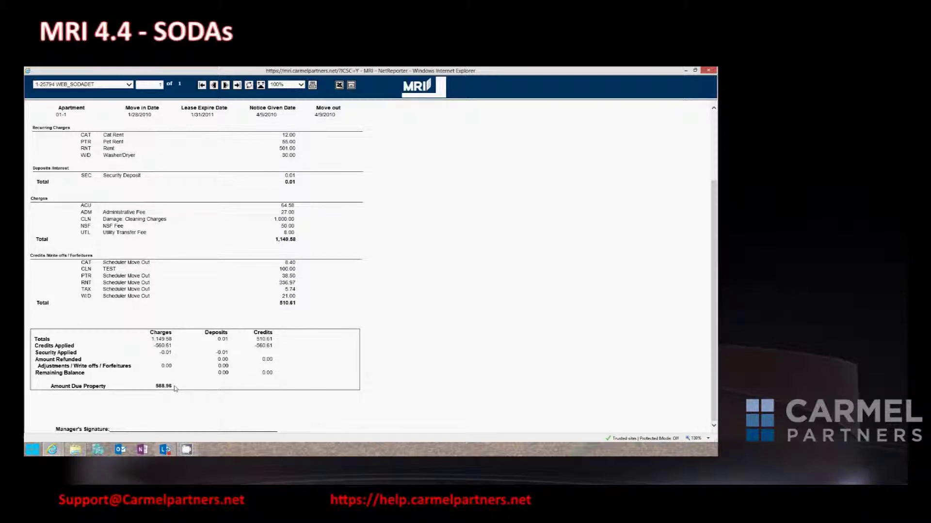
left_click_drag(153, 386, 173, 386)
Print the Statement of Deposit Web - Summary and open it from the submitted report requests.
left_click(709, 71)
left_click(372, 146)
left_click(265, 137)
left_click(204, 145)
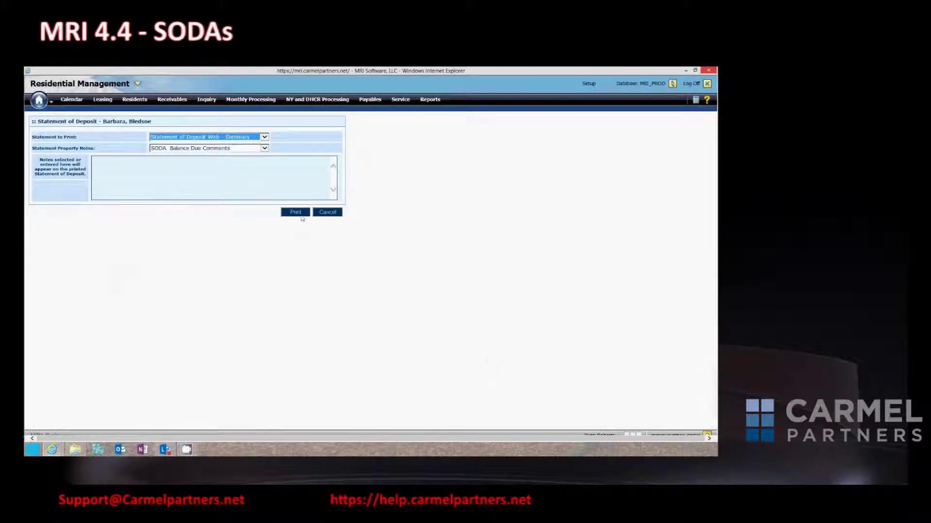
left_click(300, 215)
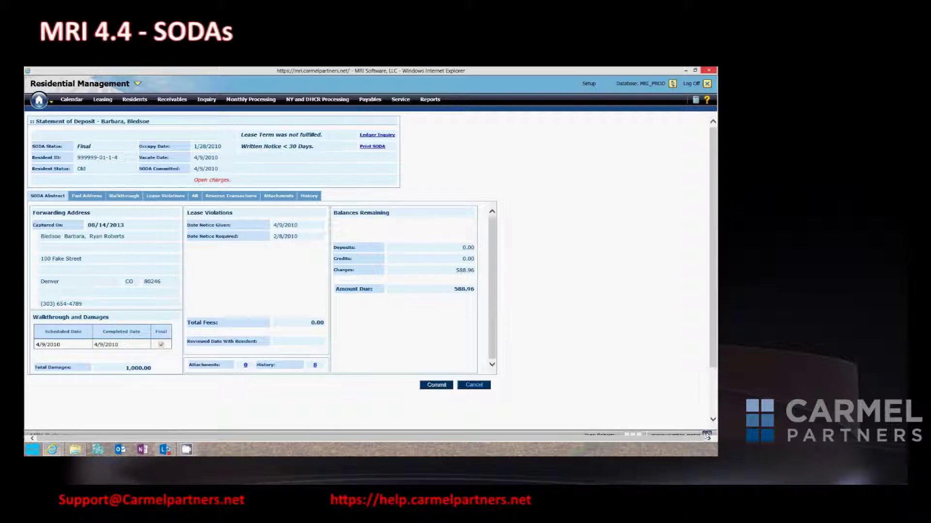
left_click(707, 434)
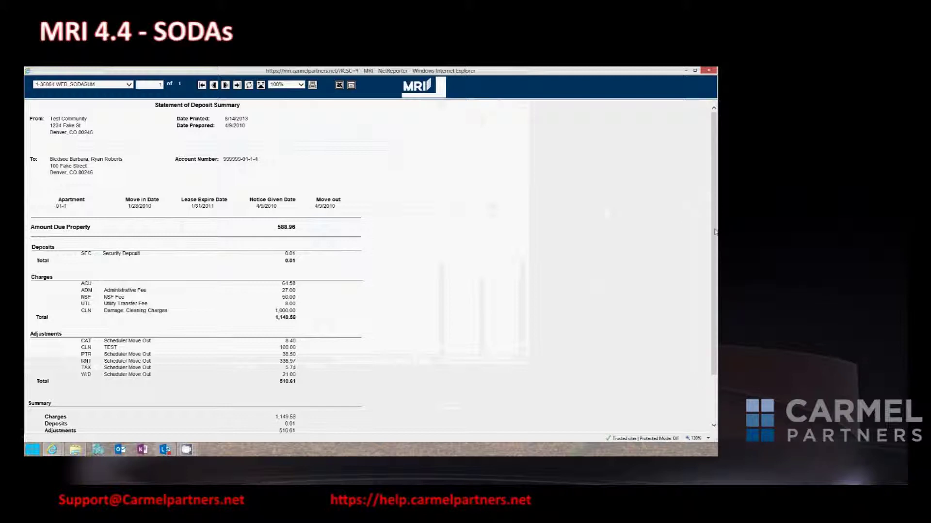
Scroll through the Statement of Deposit Summary report in NetReporter, then close it.
scroll(715, 232, "down", 3)
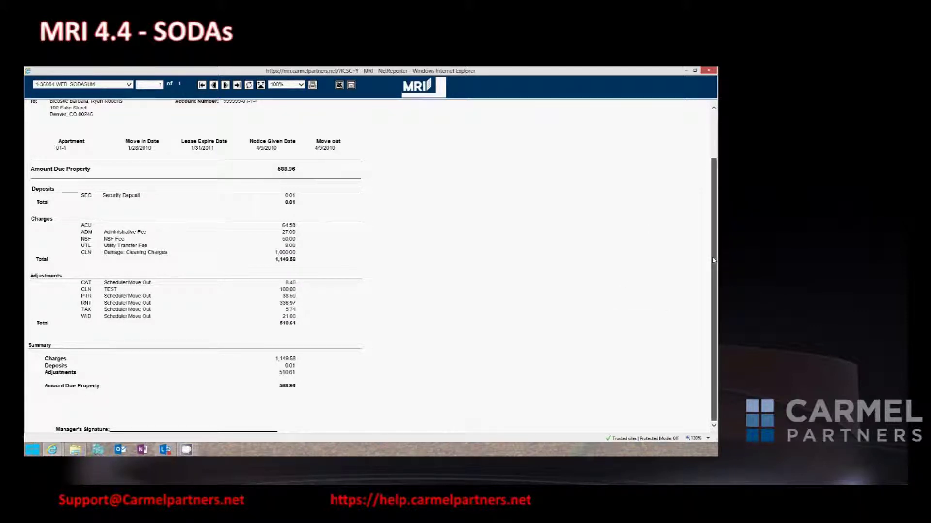
scroll(713, 260, "up", 3)
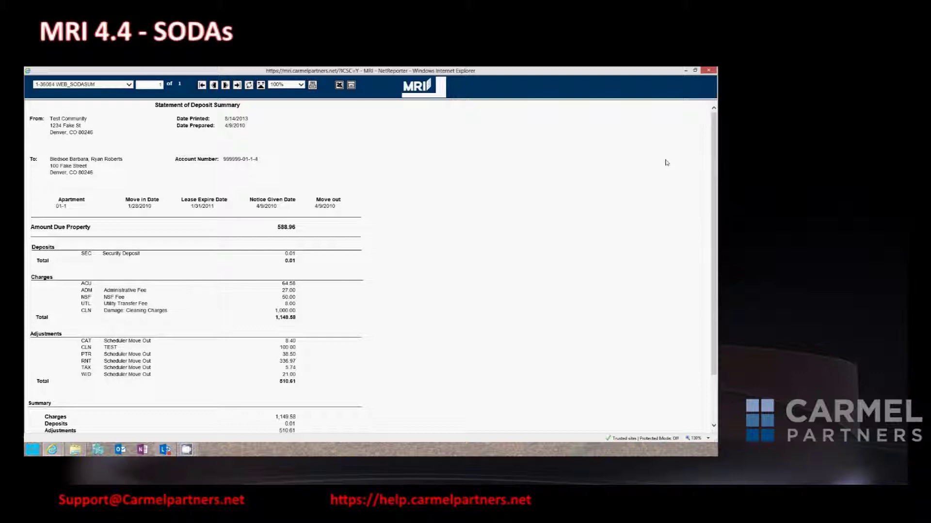
left_click(708, 70)
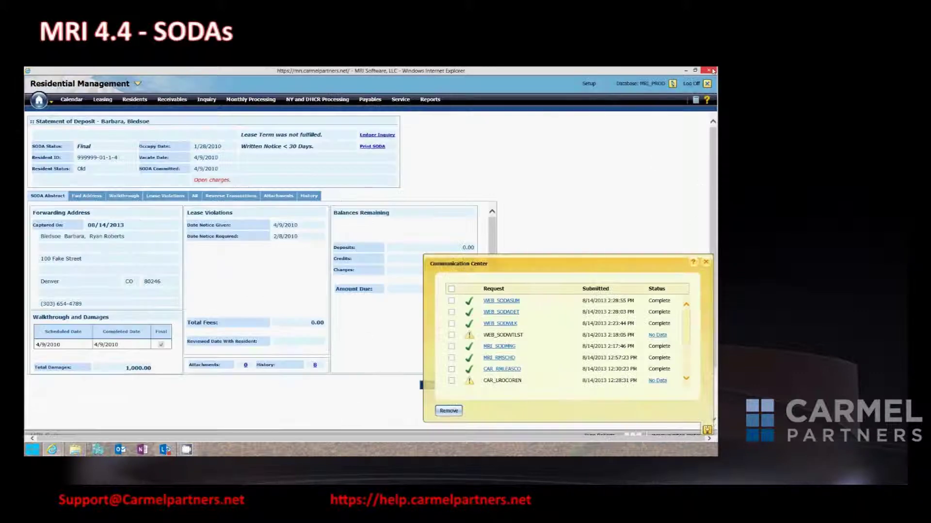
Reverse the SODA's committed transactions to Revised status, then reopen the cleaning-charge adjustment.
left_click(705, 262)
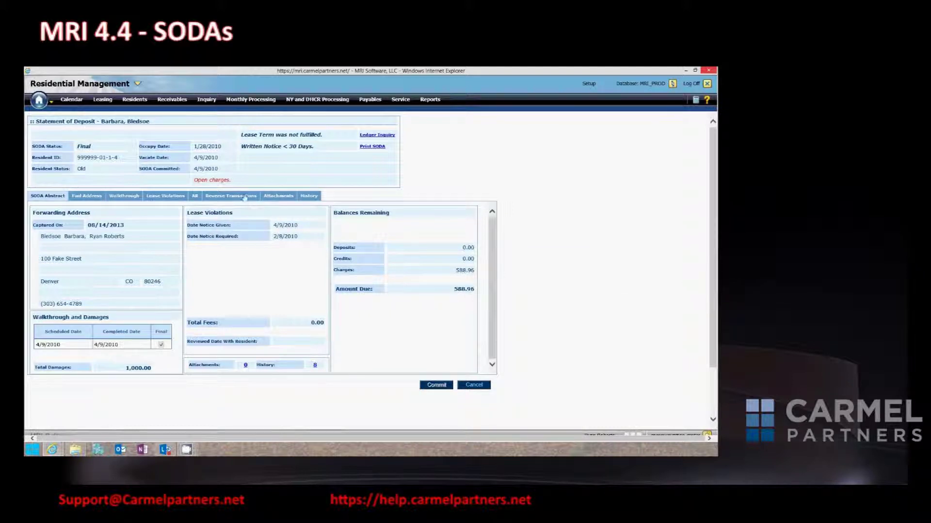
left_click(236, 196)
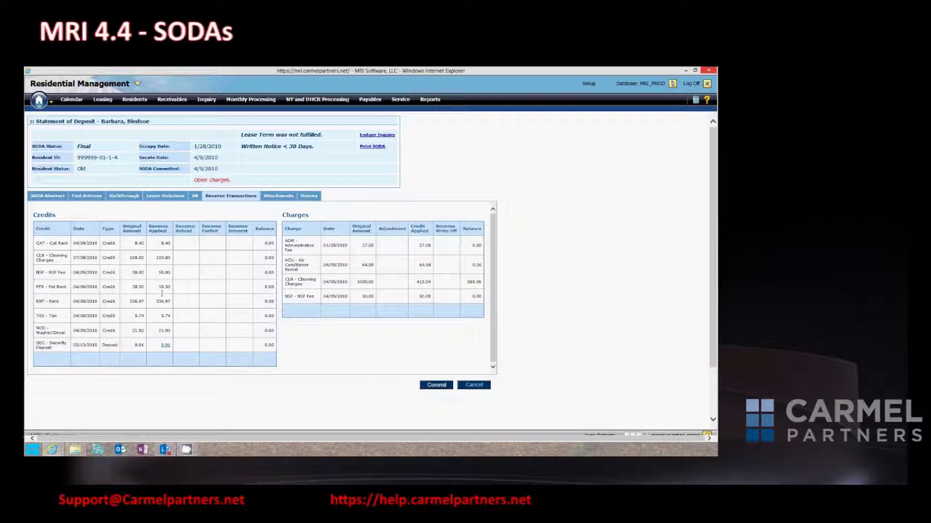
left_click(166, 346)
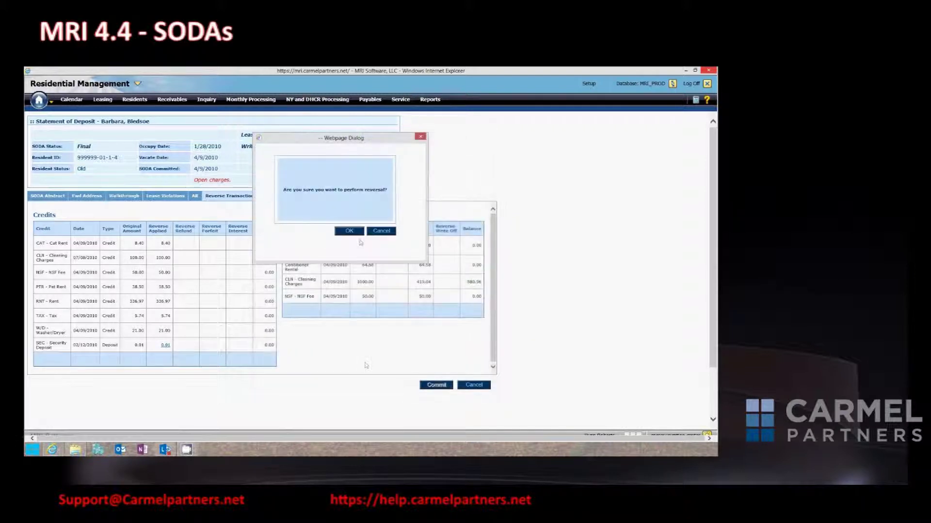
left_click(349, 231)
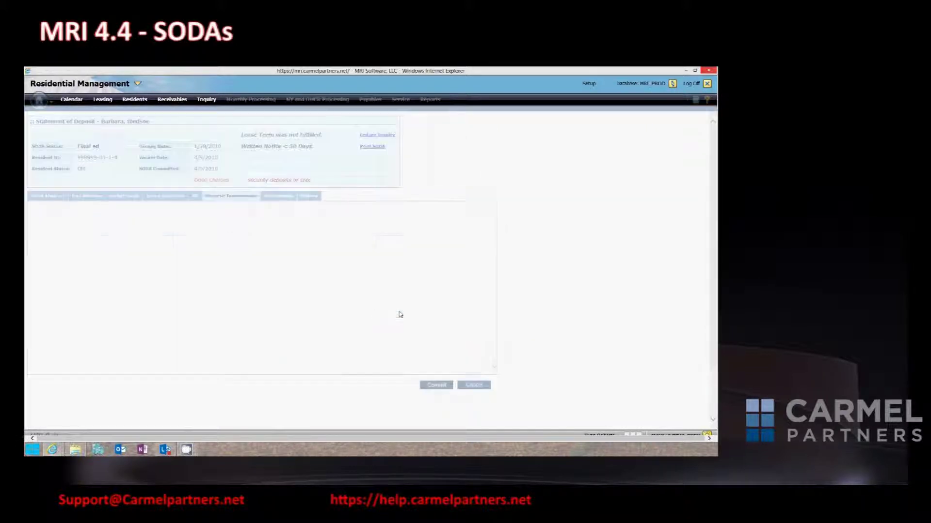
left_click(195, 197)
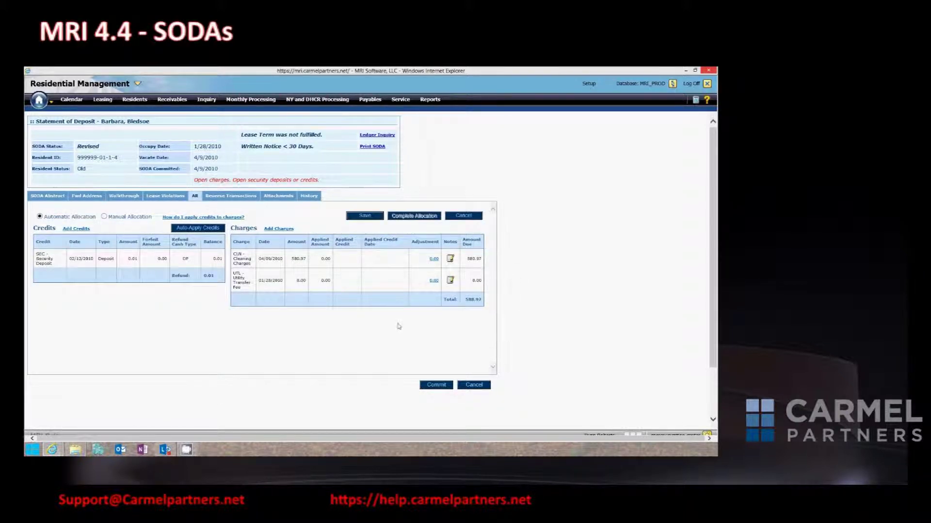
left_click(434, 259)
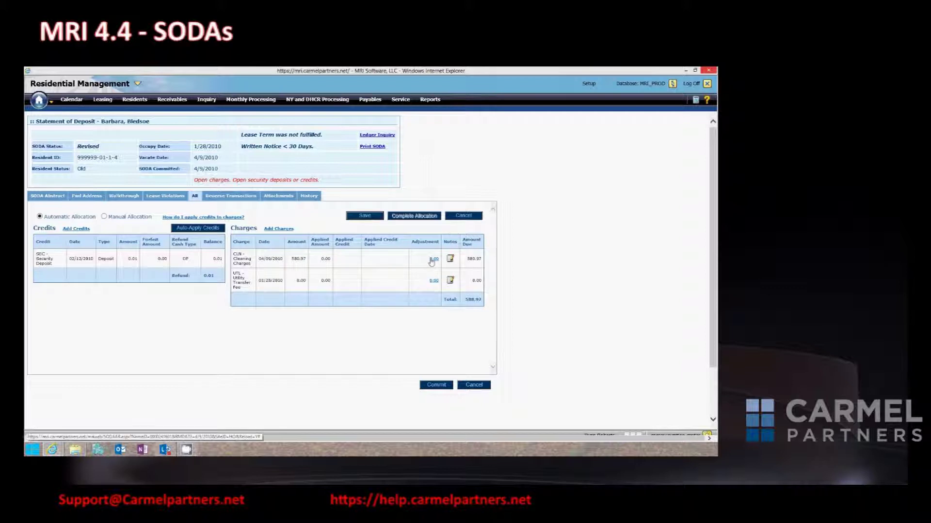
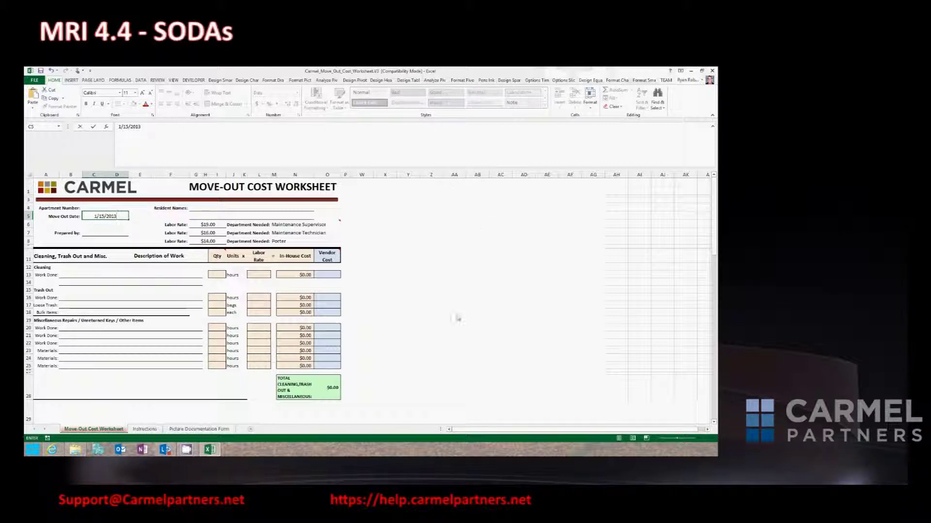
Commit the move-out date, then enter the vendor paint move-in date and charged amount 1000.
left_click(385, 289)
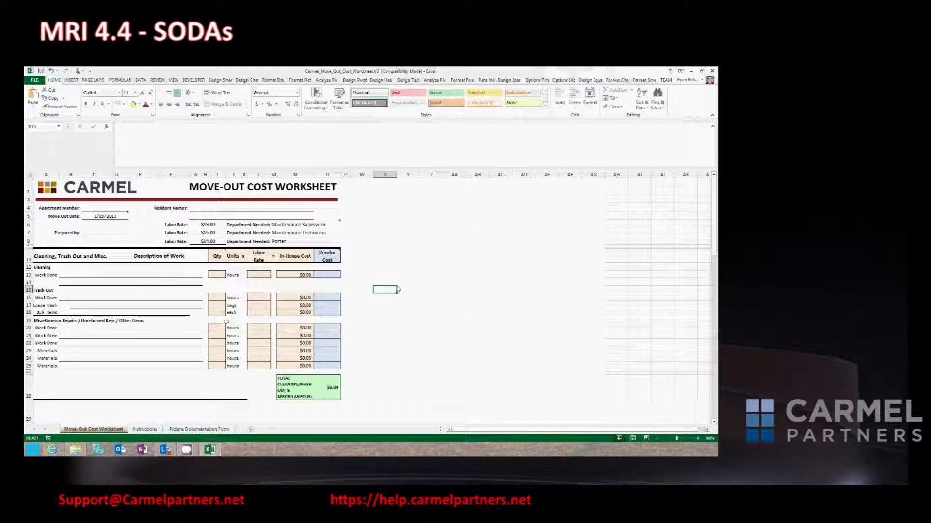
left_click_drag(715, 211, 716, 262)
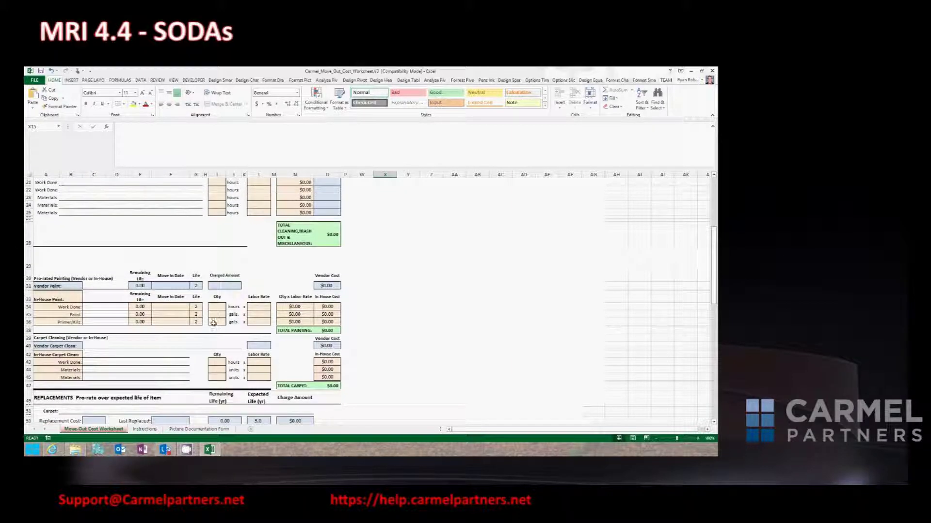
left_click(172, 283)
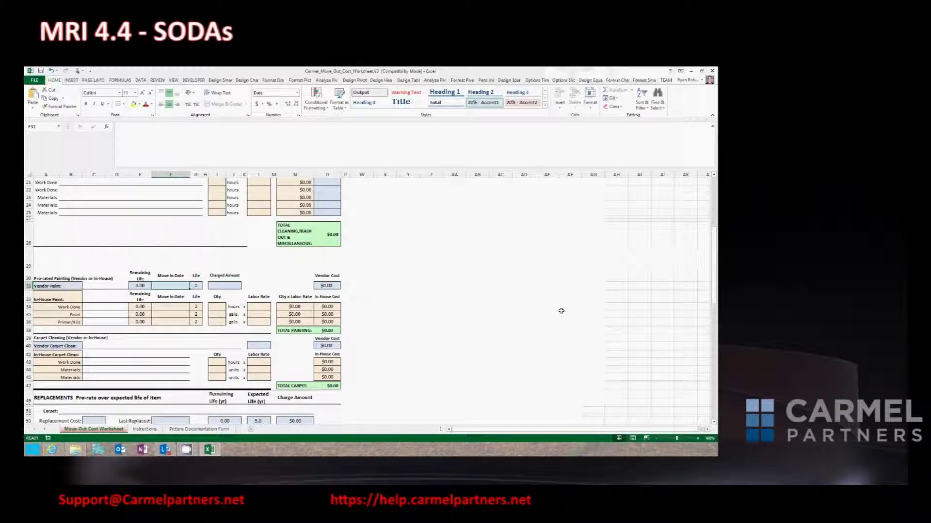
type("1/15/")
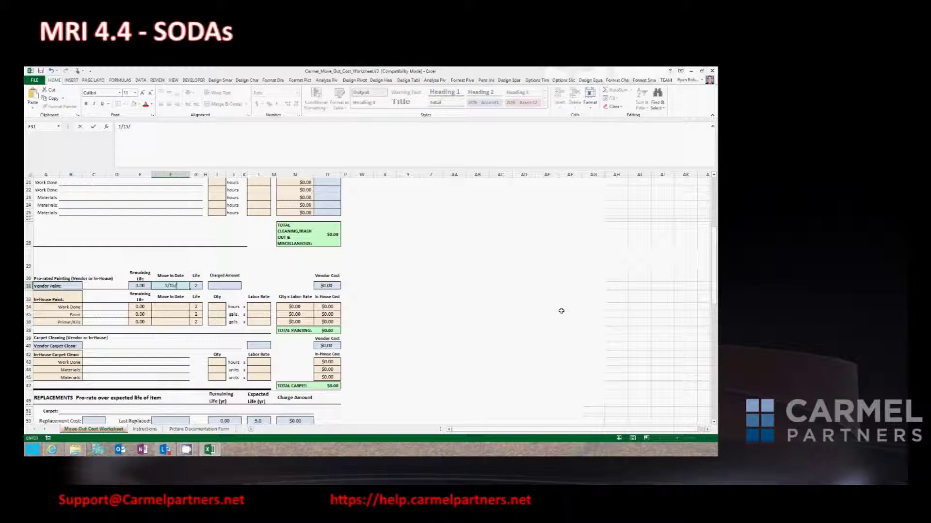
type("2012")
key("Tab")
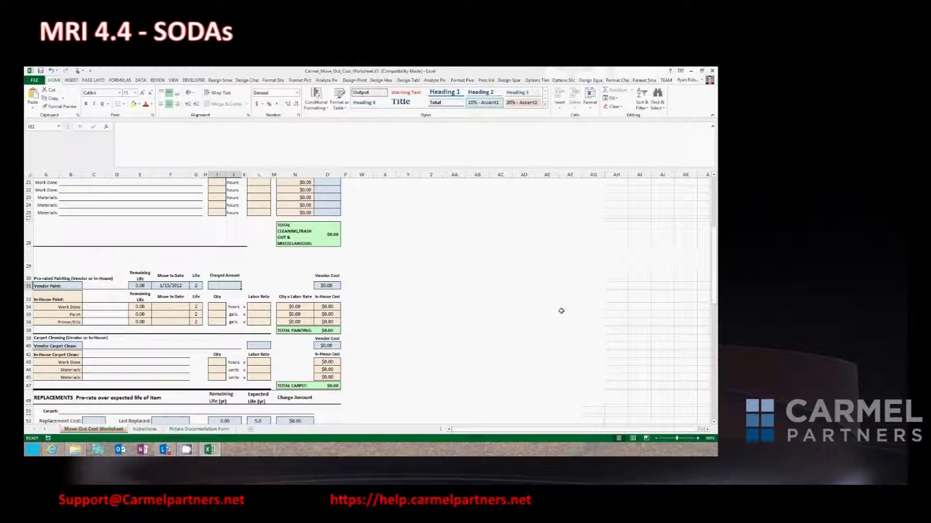
type("1000")
key("Tab")
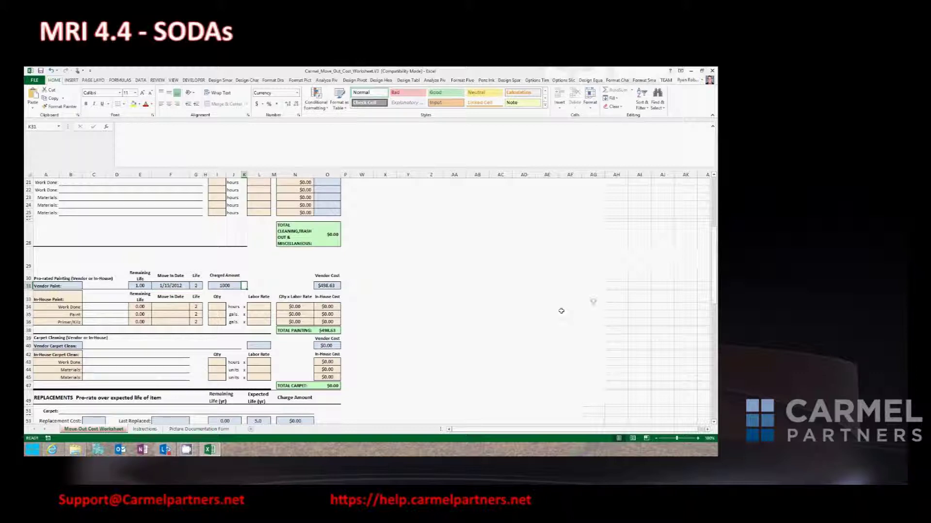
Correct the vendor paint move-in date to 1/16/2012, giving a $500.00 vendor cost.
left_click(171, 285)
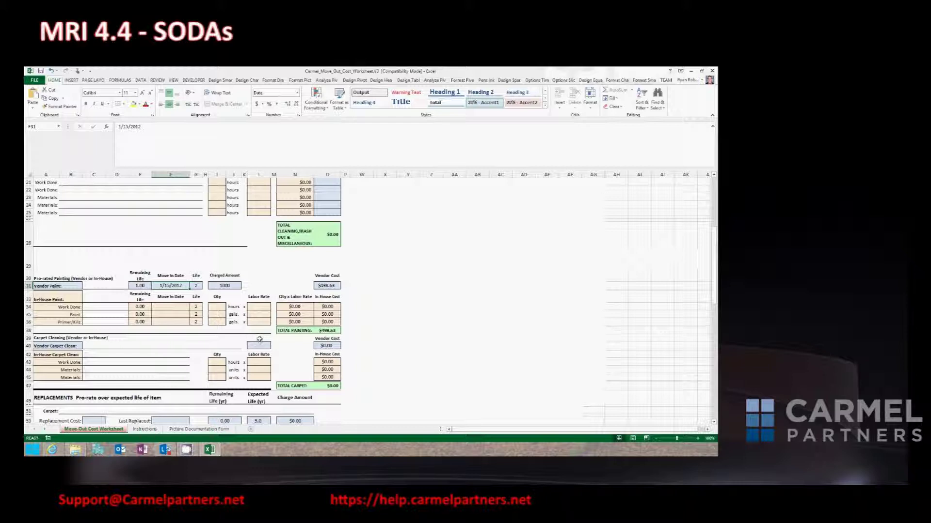
left_click(129, 128)
key("BackSpace")
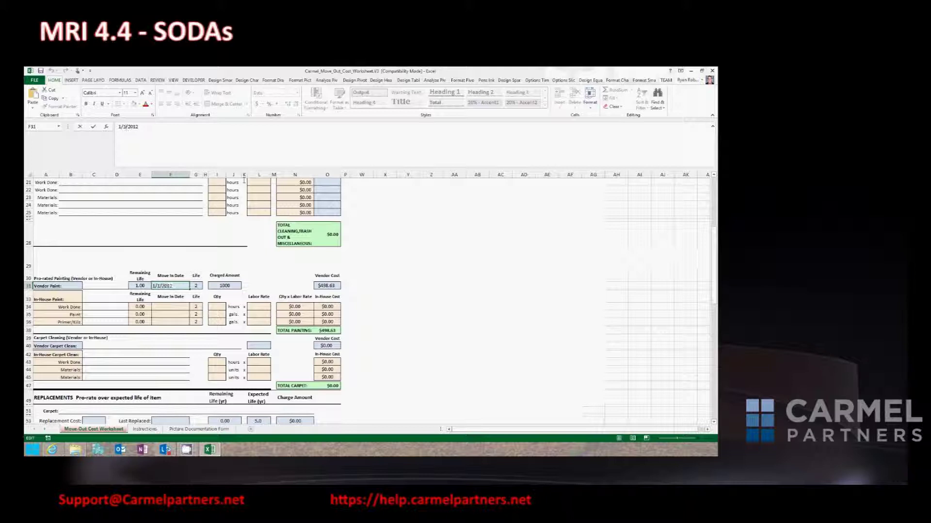
type("6")
left_click(269, 280)
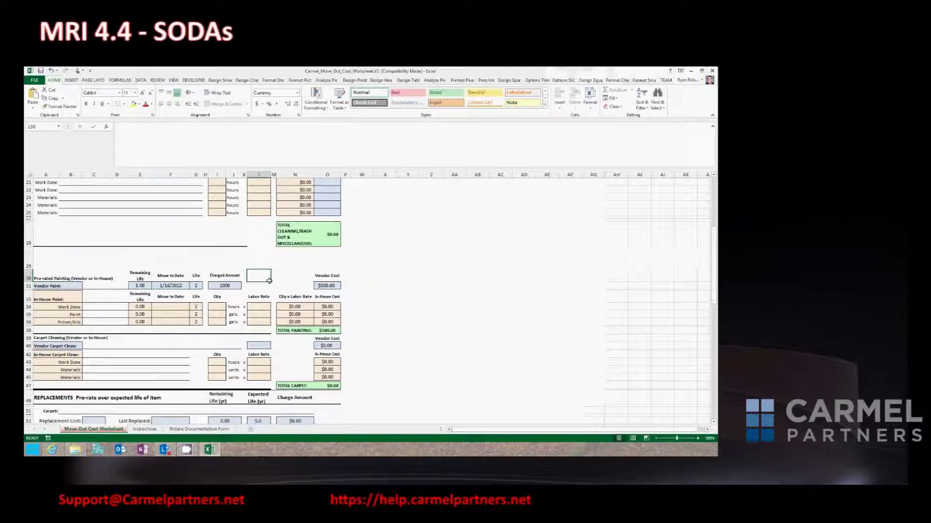
left_click(713, 284)
left_click_drag(713, 284, 713, 294)
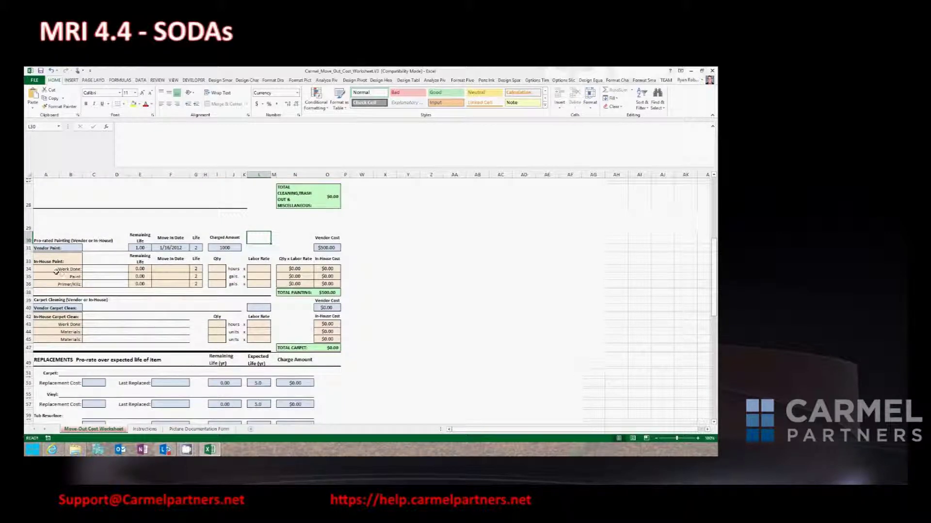
Enter a Work Done description and move-in date 1/16/2012 for the in-house paint line.
left_click(87, 270)
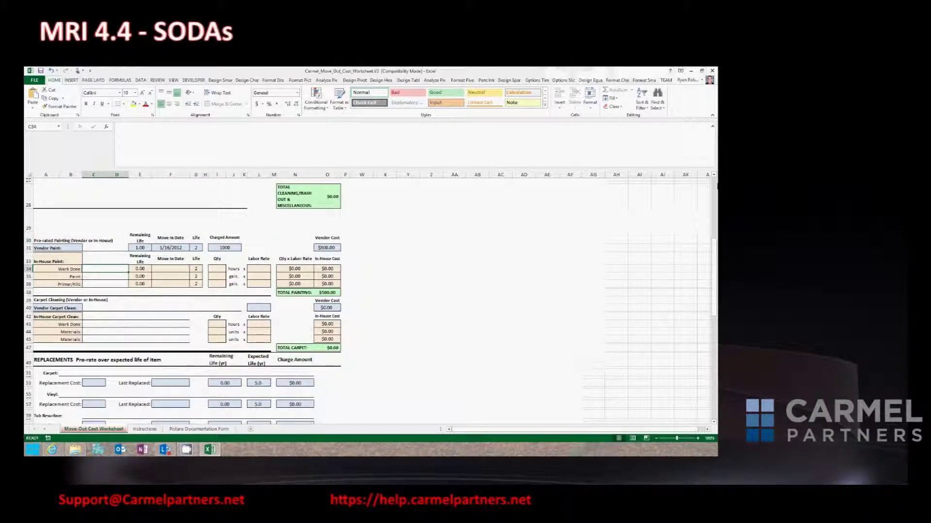
type("sdfgsdfg")
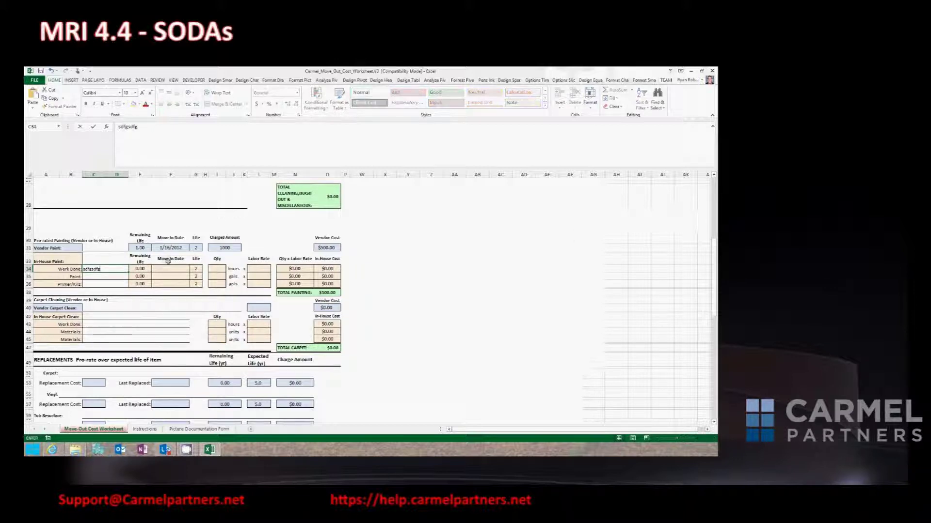
left_click(163, 268)
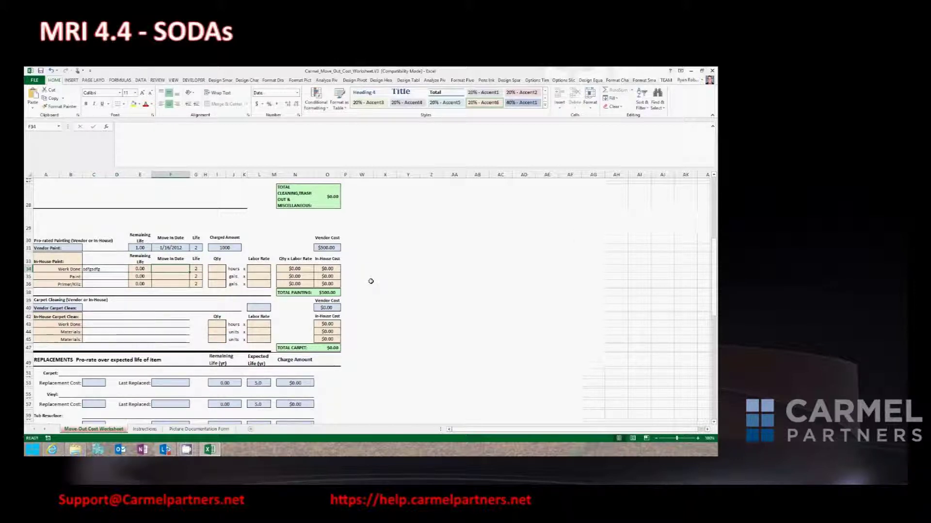
type("1/16/201")
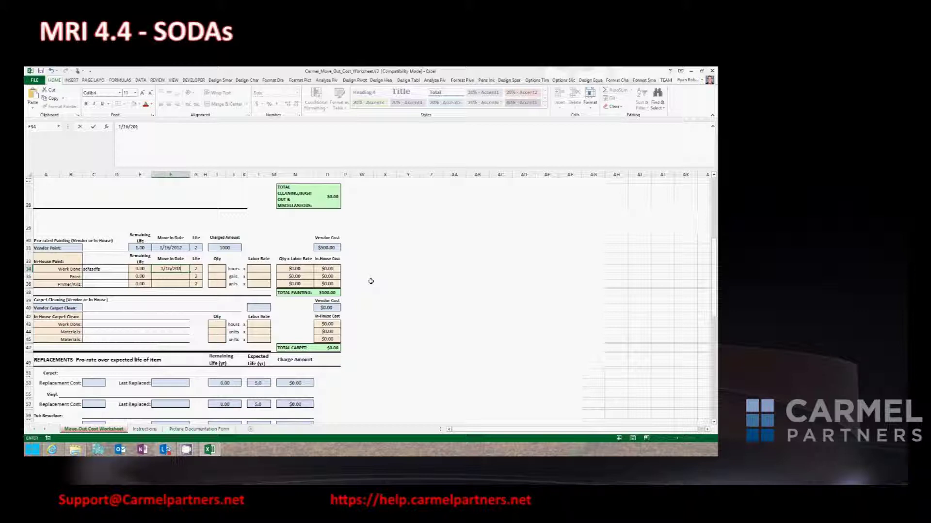
type("2")
key("Tab")
Set the in-house paint life to 2 with 5 hours at $19.00.
key("Up")
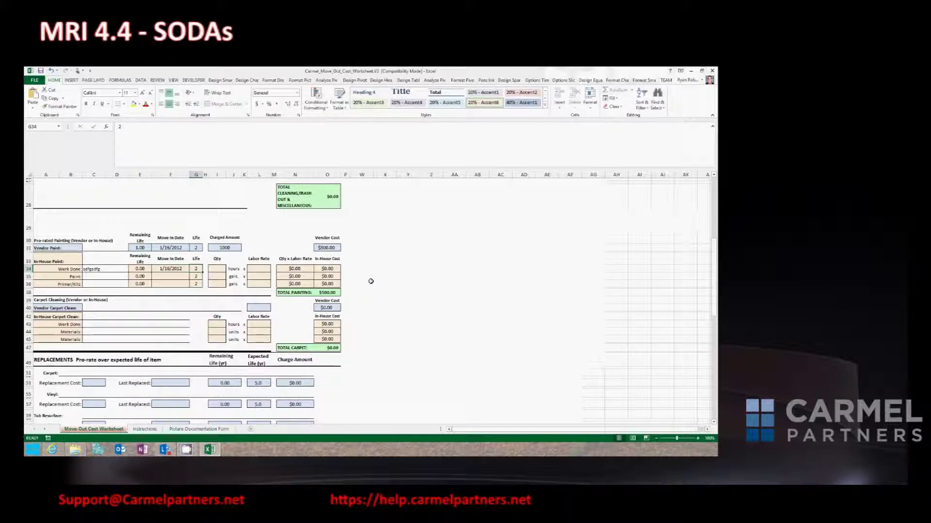
key("Down")
type("1")
key("Return")
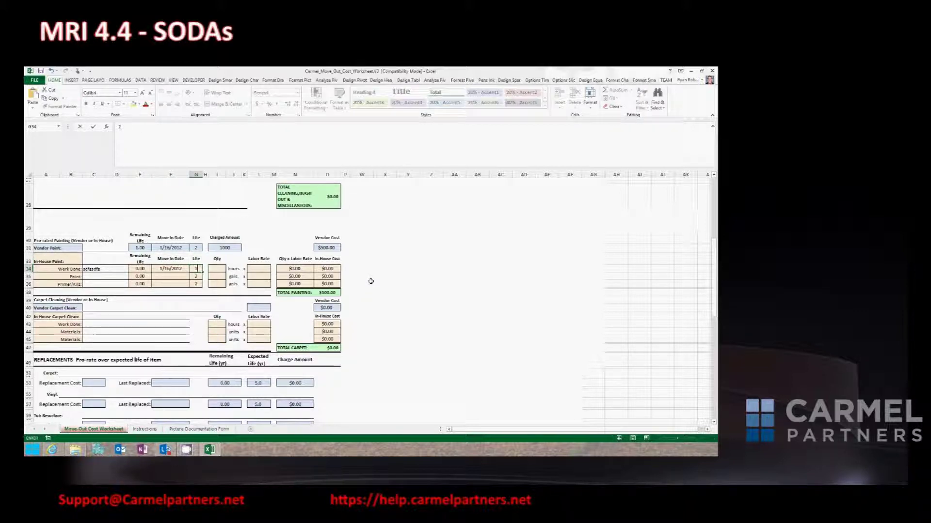
key("Up")
type("2")
key("Tab")
key("Tab")
type("5")
key("Tab")
key("Tab")
key("Tab")
type("19")
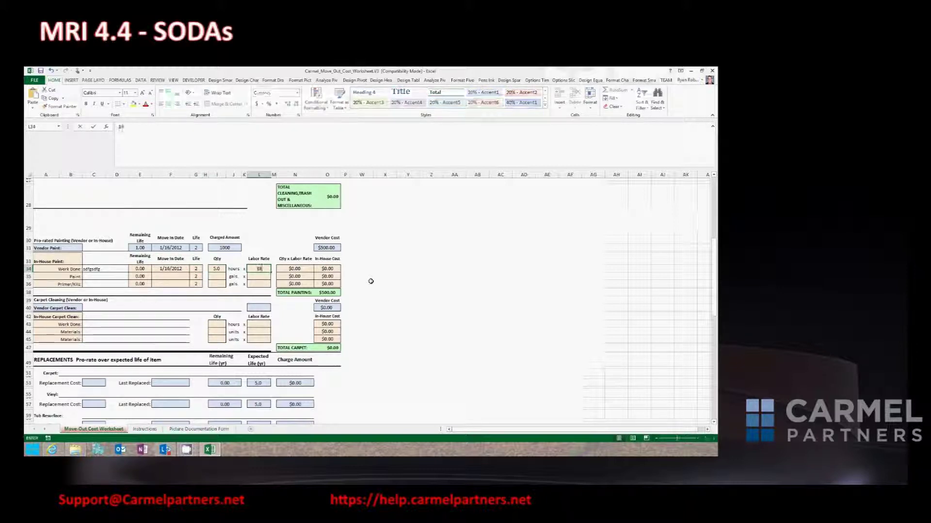
key("Tab")
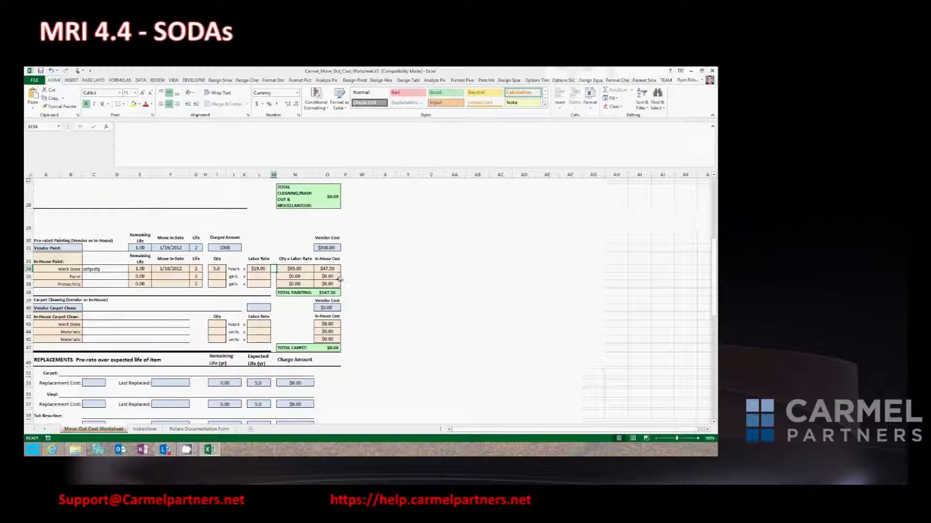
scroll(351, 325, "down", 4)
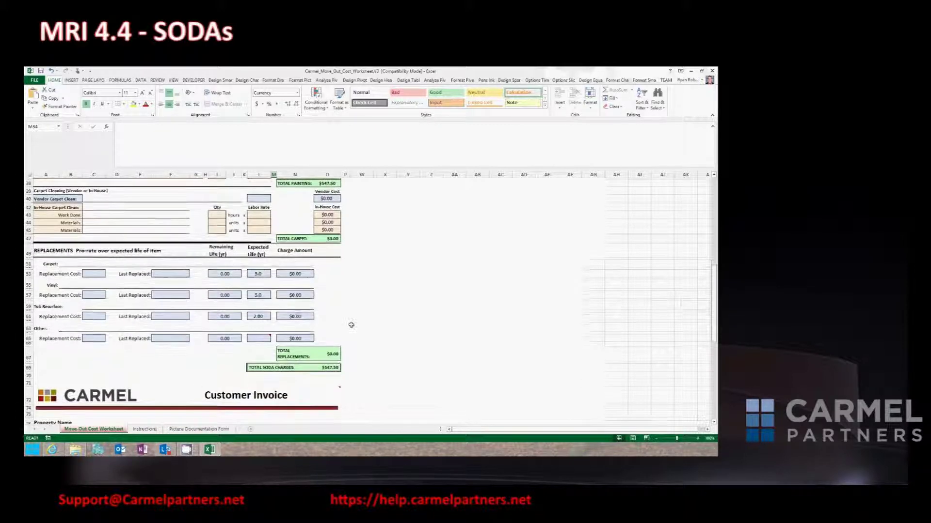
Check the 5.0 vinyl and carpet expected lives, review the invoice totals, then view the Instructions sheet.
left_click(258, 295)
left_click(261, 273)
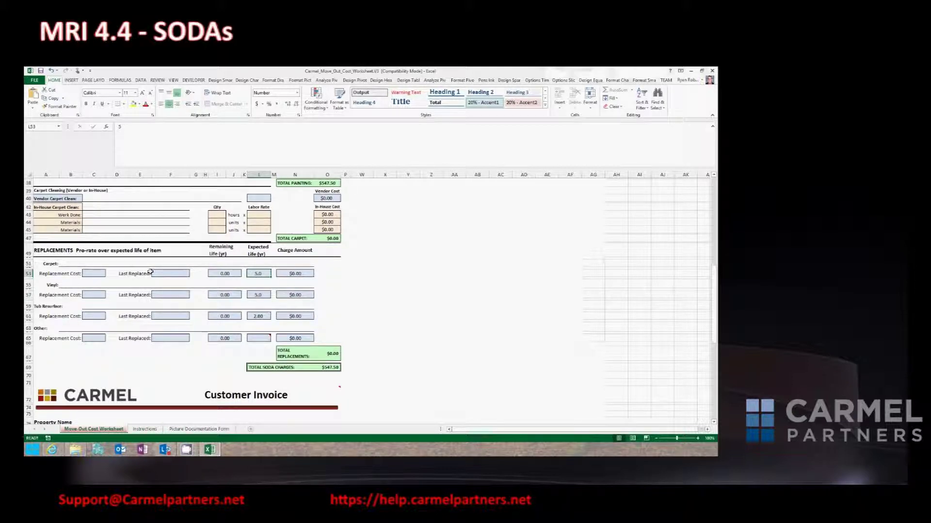
scroll(615, 247, "up", 12)
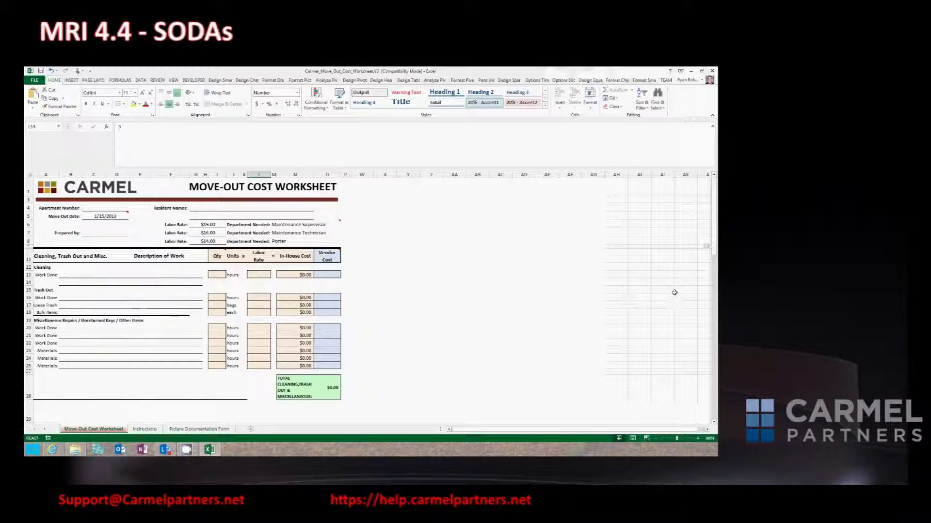
left_click_drag(714, 240, 714, 364)
left_click_drag(715, 406, 716, 407)
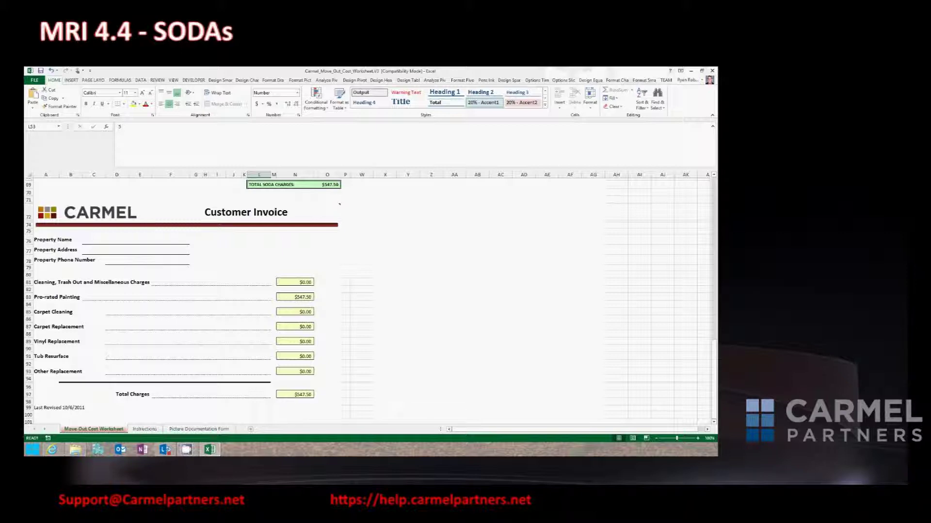
left_click_drag(714, 351, 717, 294)
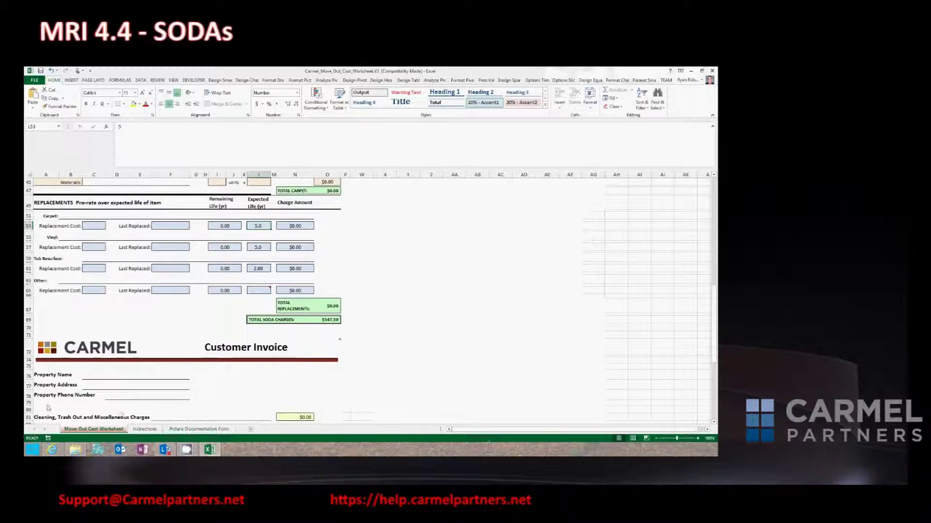
left_click(145, 430)
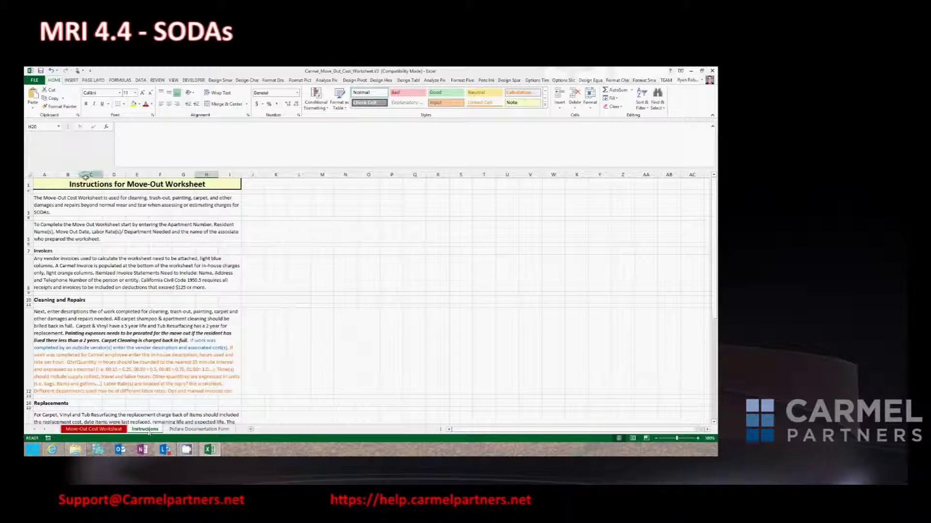
Read the Cleaning and Repairs and Invoices instructions, view the Picture Documentation Form, then return to the worksheet.
left_click(189, 364)
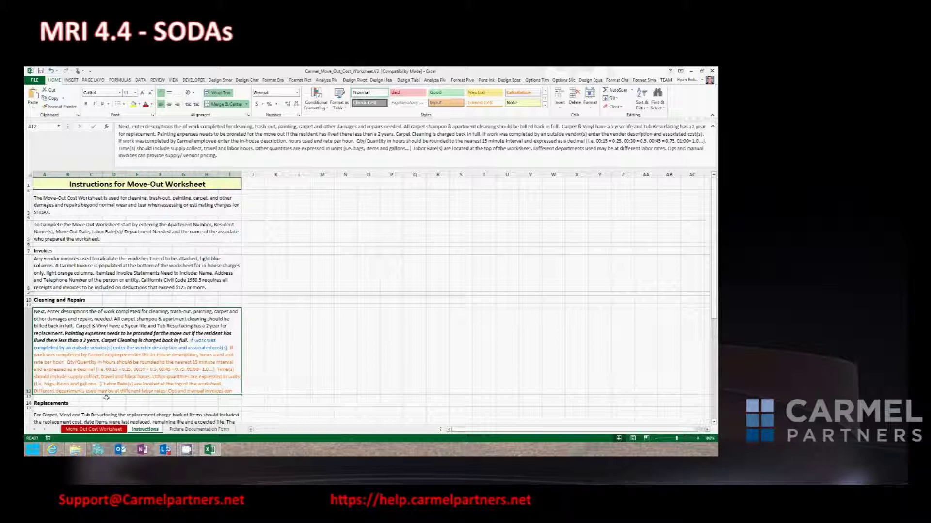
left_click(132, 270)
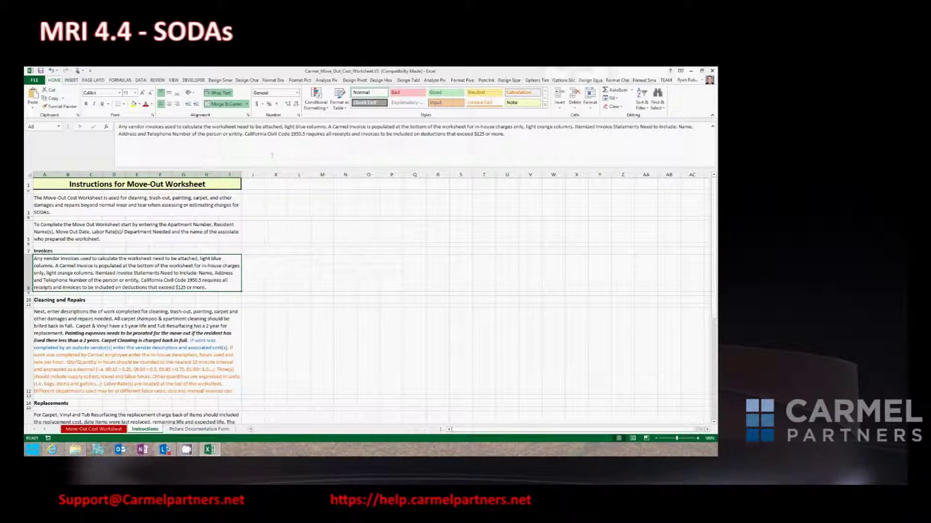
left_click(305, 134)
left_click_drag(305, 134, 290, 135)
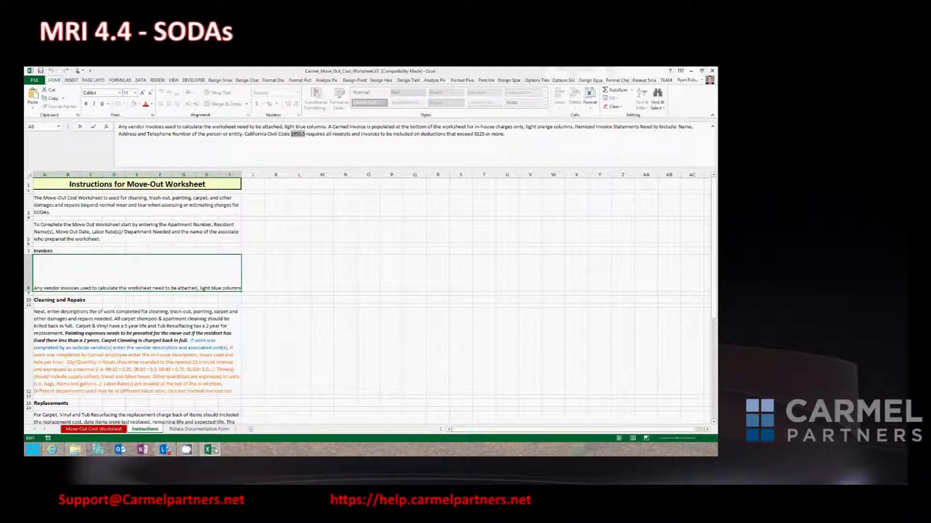
left_click(190, 430)
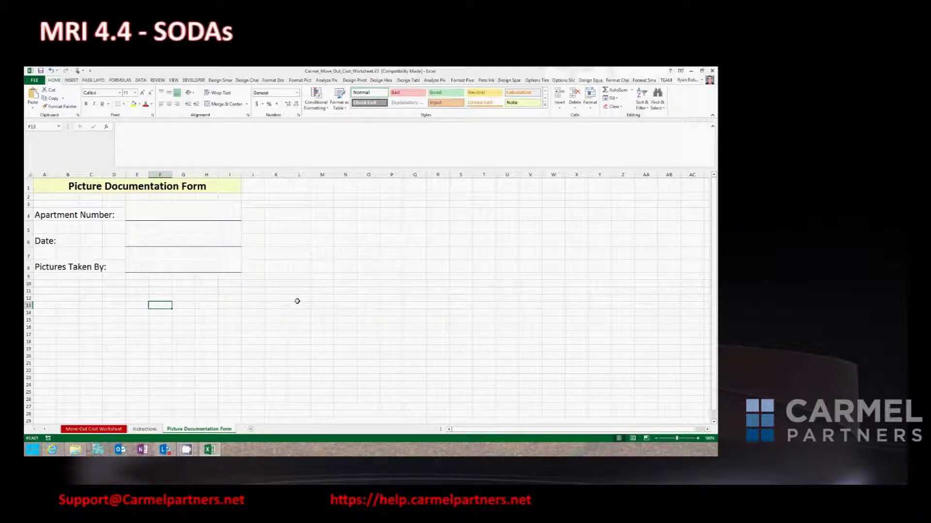
left_click(97, 429)
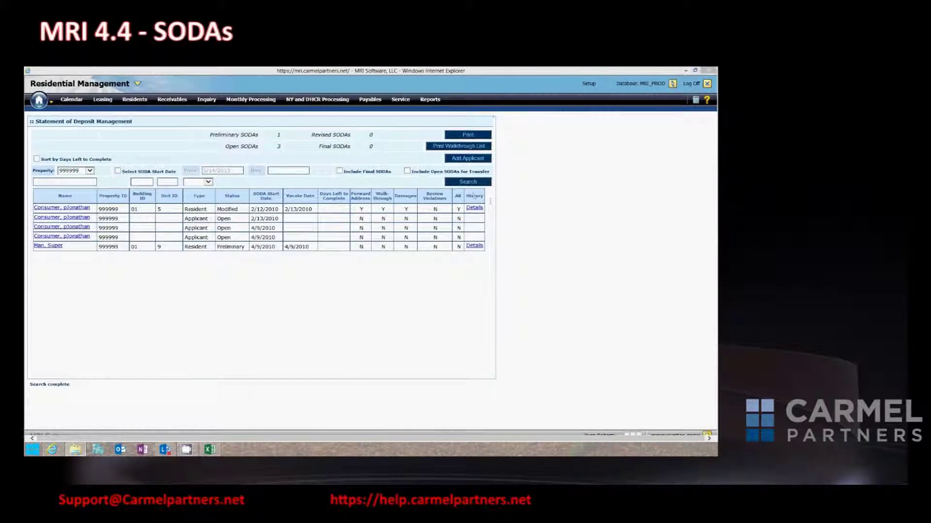
Minimize MRI and log in to the Carmel Partners Intranet with the associate's username and password.
left_click(686, 71)
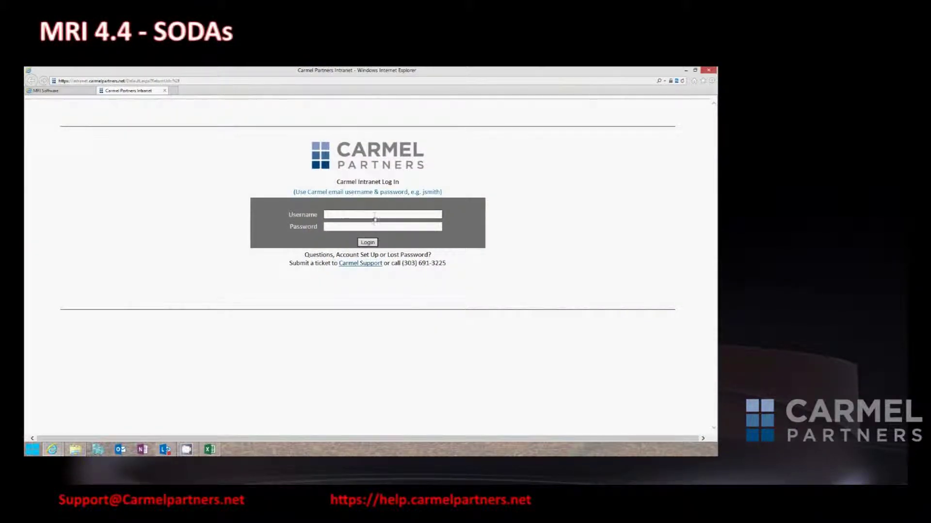
key("alt+d")
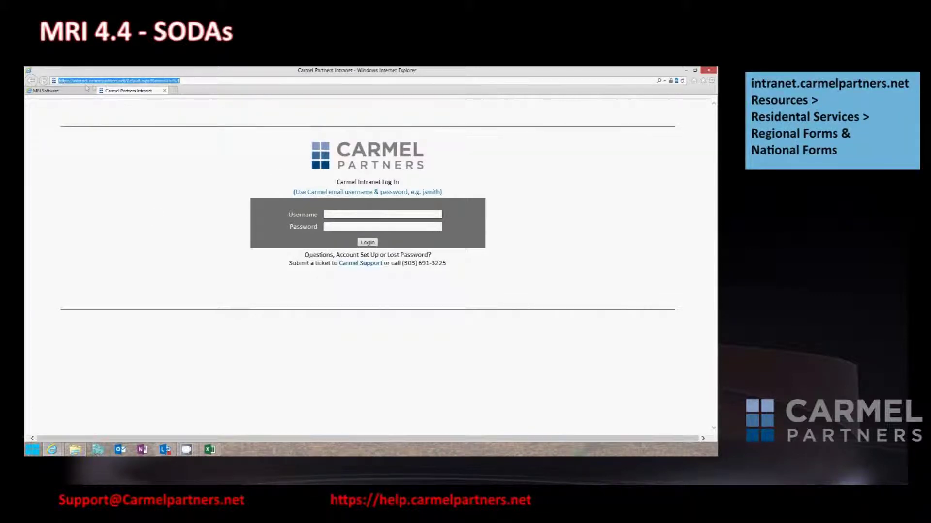
left_click(374, 214)
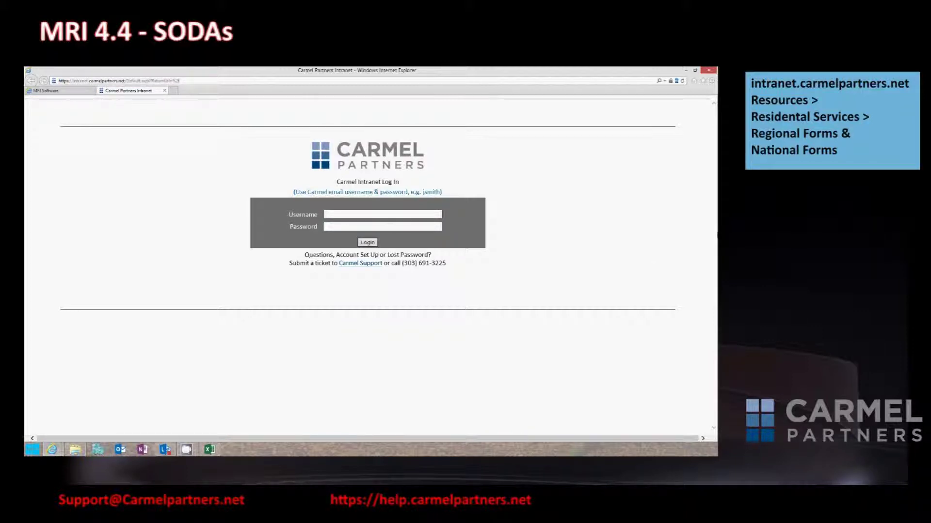
type("r")
type("erts")
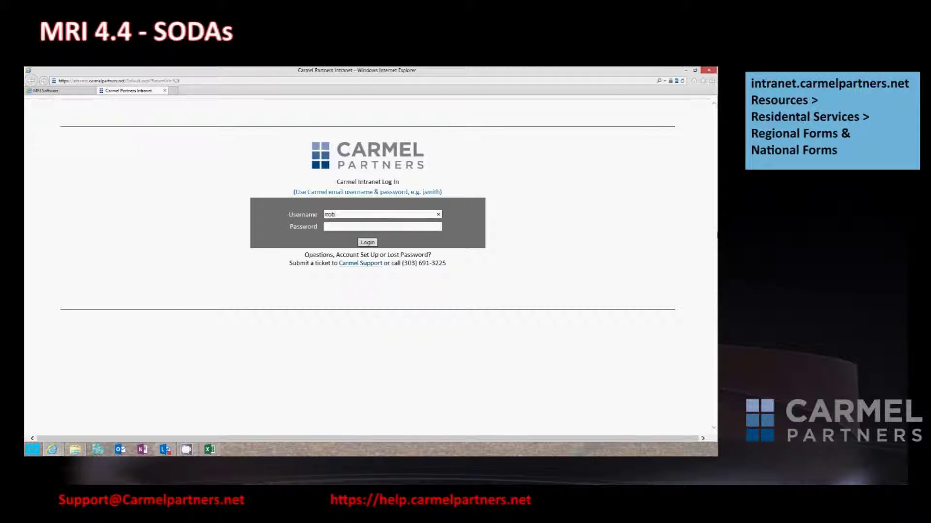
key("Tab")
type("••••••")
key("Return")
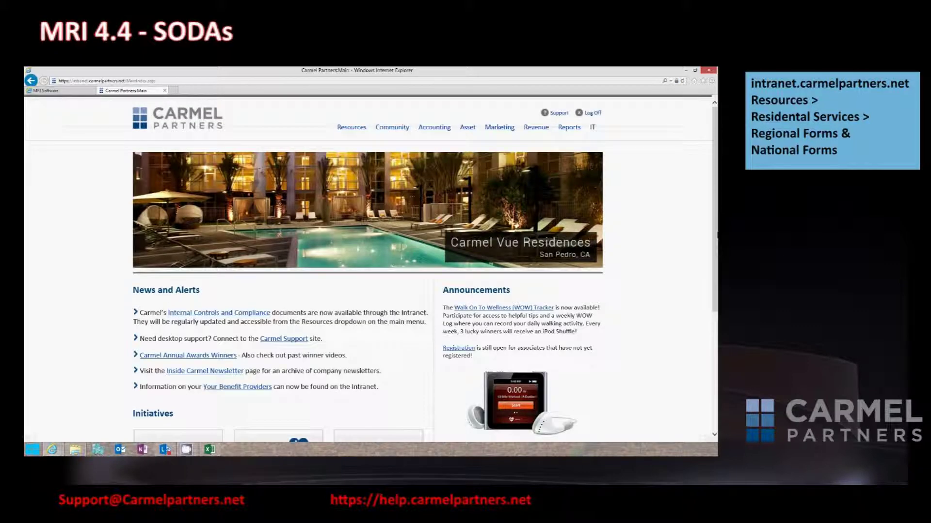
Browse the California regional forms under Residential Services.
mouse_move(349, 133)
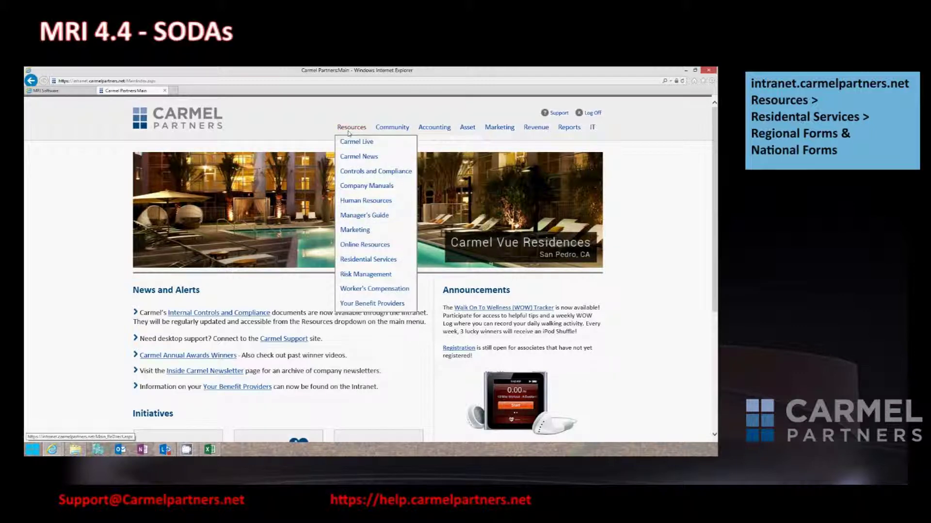
left_click(367, 263)
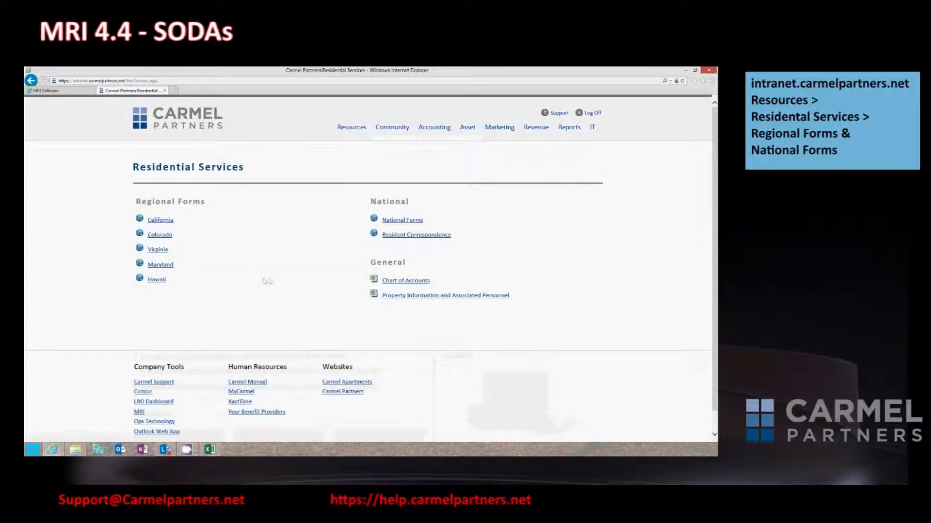
left_click(164, 222)
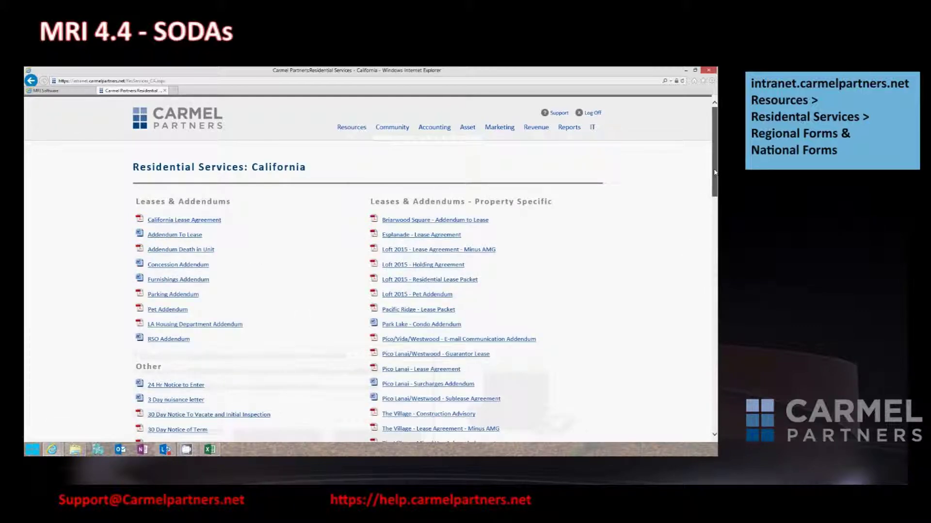
left_click_drag(714, 172, 712, 199)
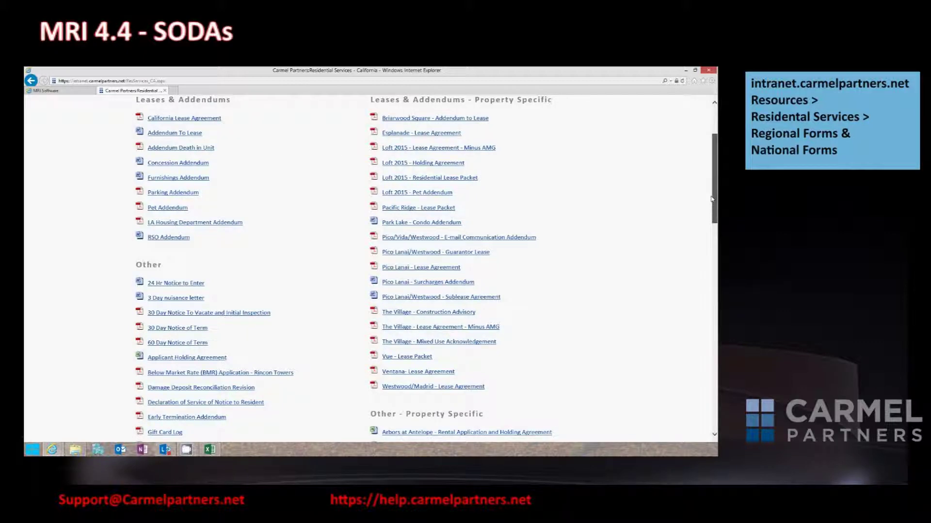
left_click_drag(712, 199, 711, 223)
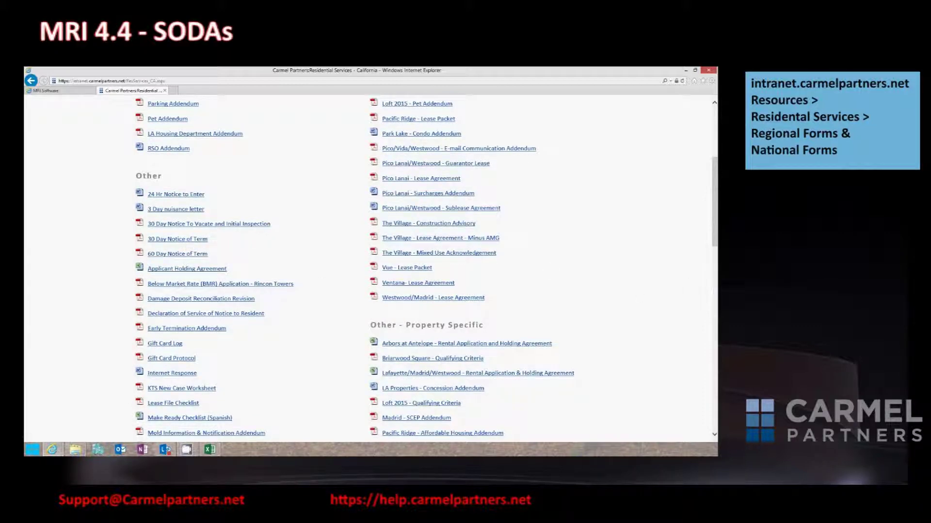
left_click_drag(715, 231, 716, 287)
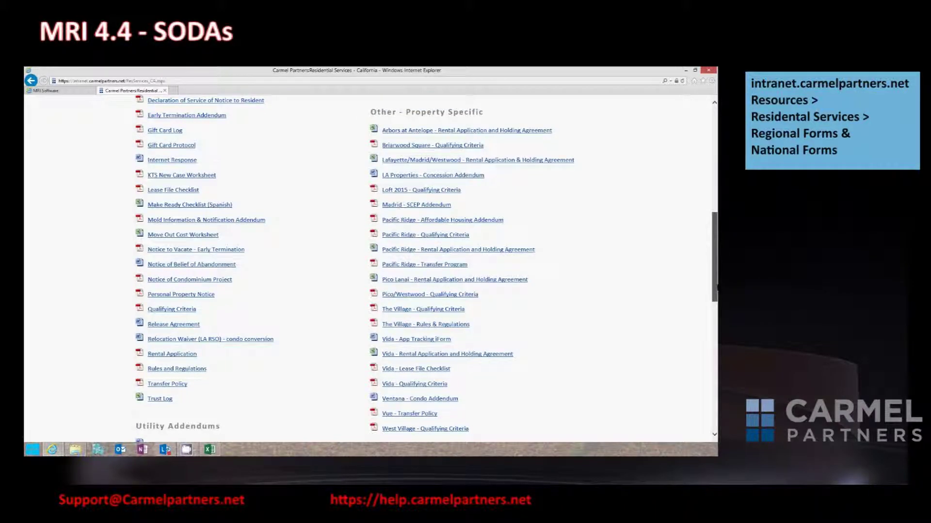
left_click_drag(716, 288, 716, 179)
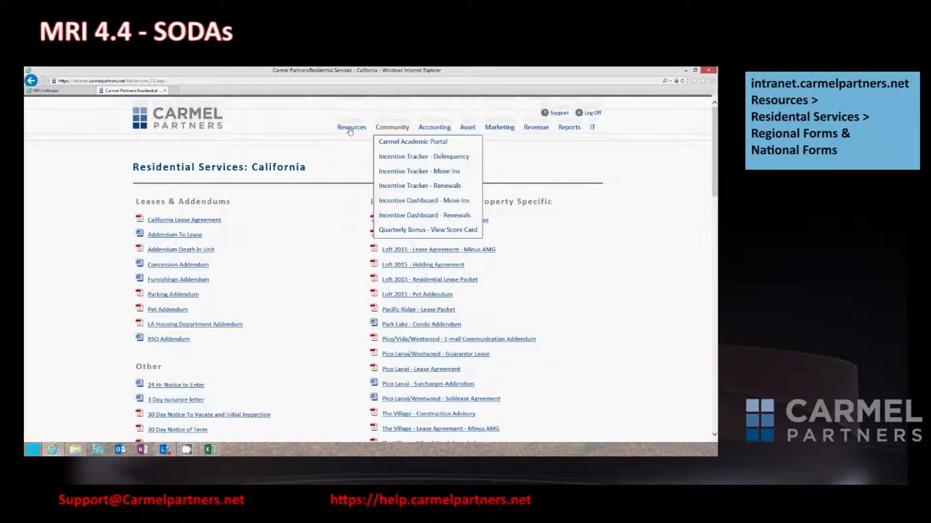
Bring up the Residential Services National Forms list.
mouse_move(350, 131)
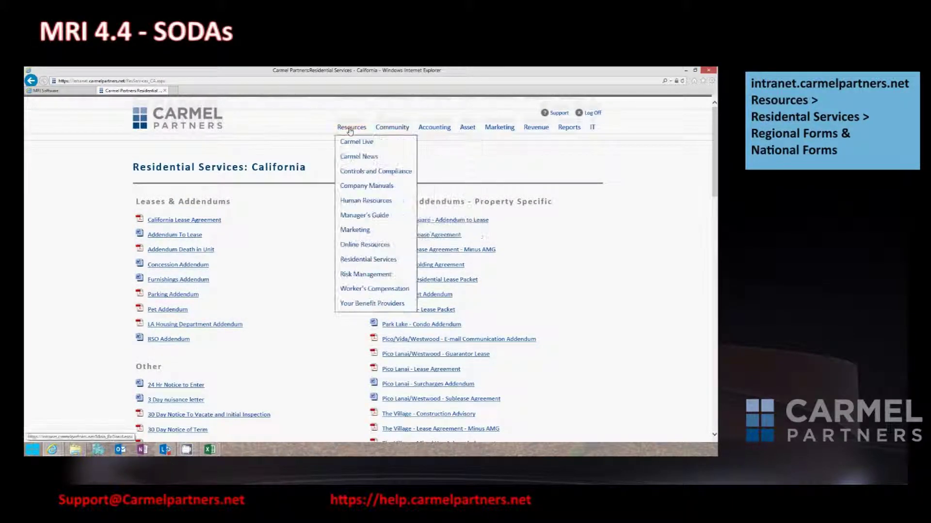
left_click(359, 261)
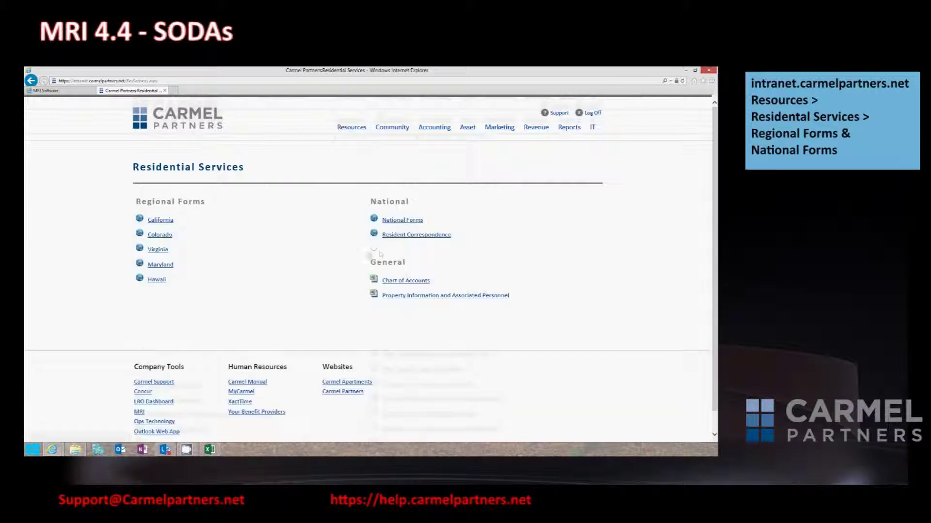
left_click(402, 220)
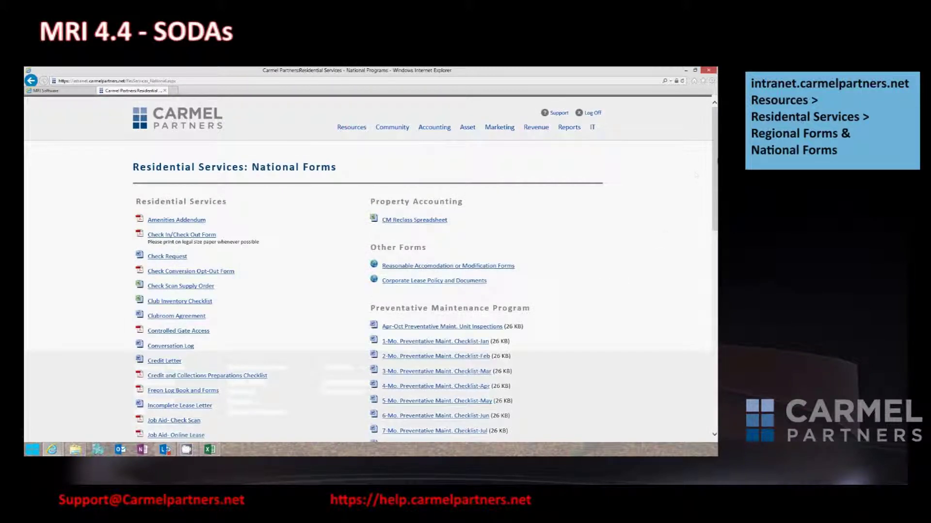
mouse_move(715, 163)
left_mouse_down()
mouse_move(716, 322)
mouse_move(717, 165)
left_mouse_up()
Open the Chart of Accounts, find Damages and Cleaning account 4442, and close it without saving.
mouse_move(353, 132)
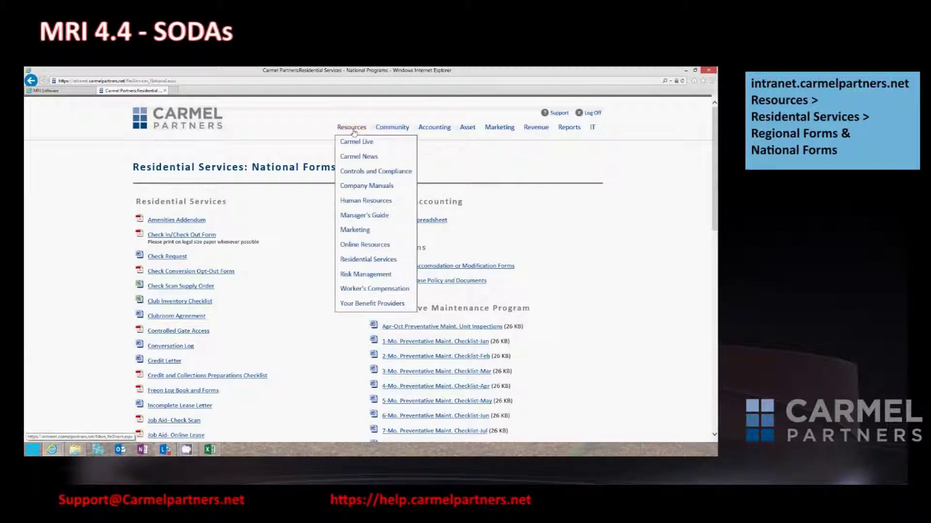
left_click(352, 260)
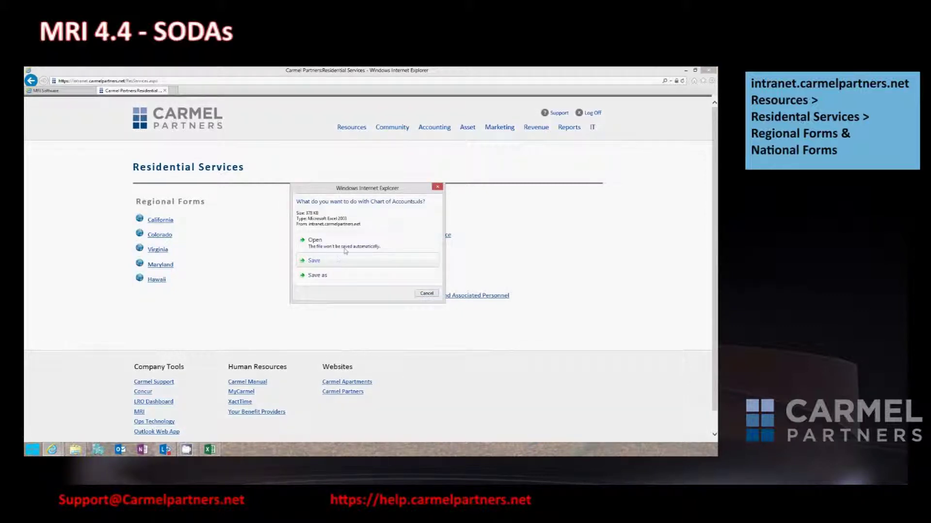
left_click(333, 247)
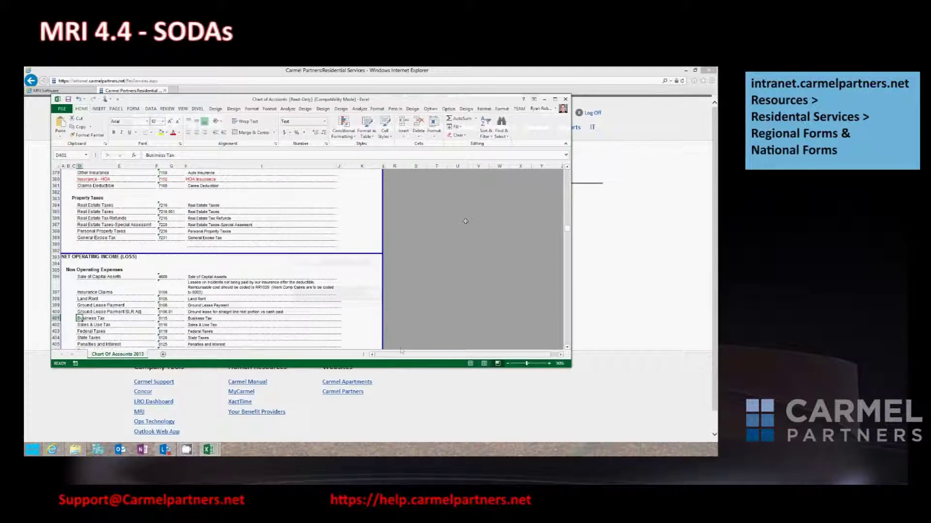
left_click_drag(565, 231, 562, 181)
left_click(355, 281)
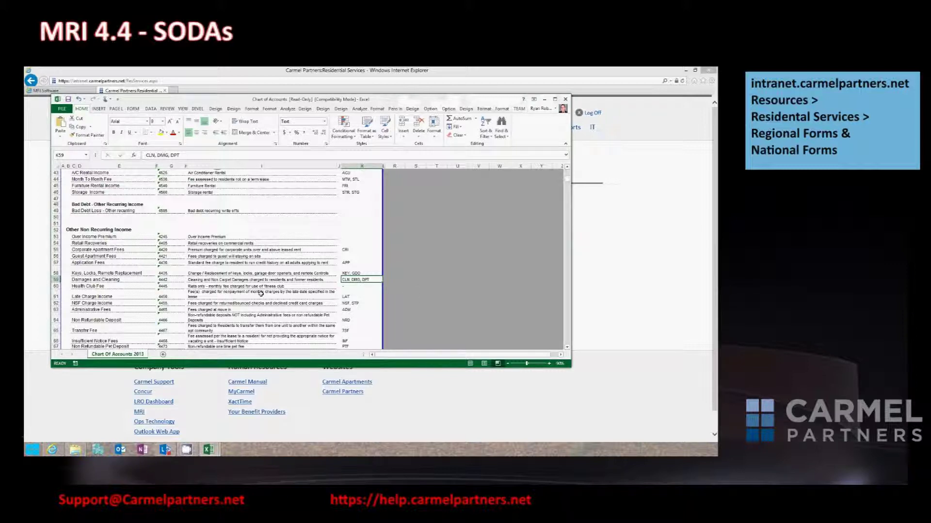
left_click(173, 280)
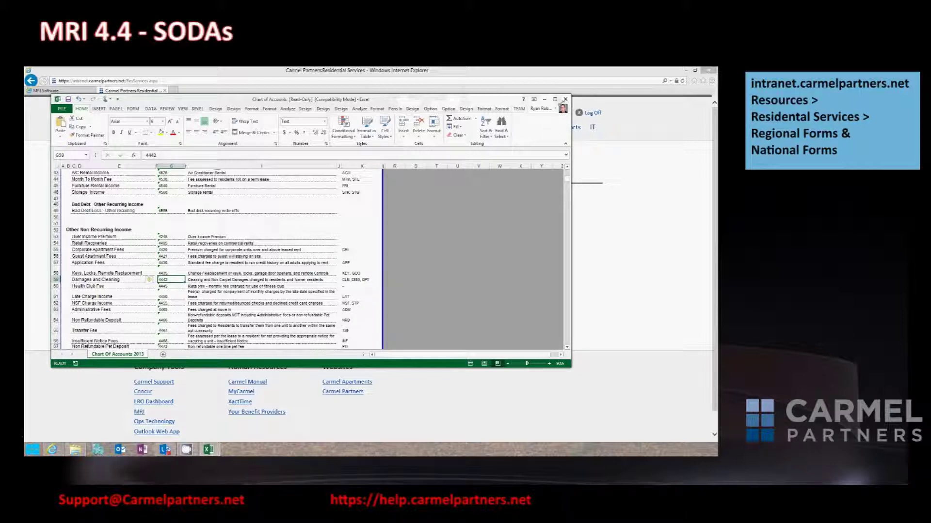
left_click(565, 99)
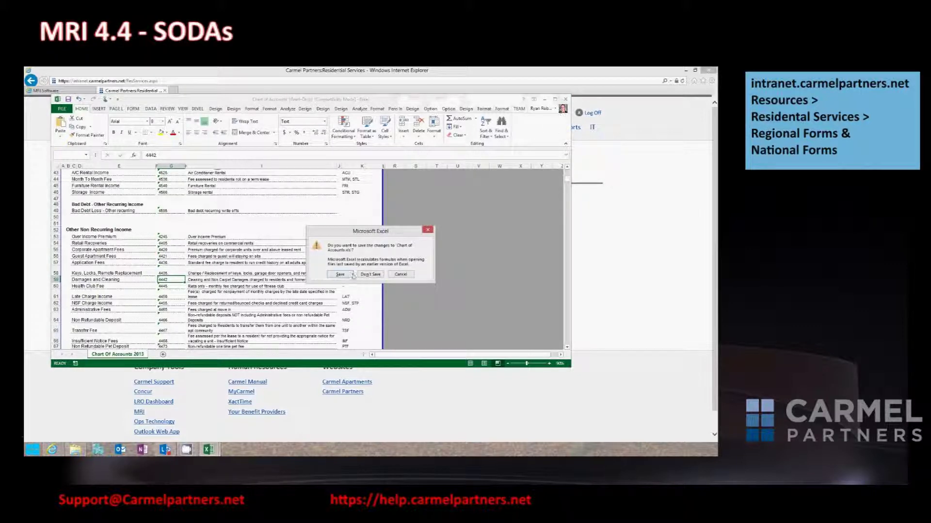
left_click(374, 274)
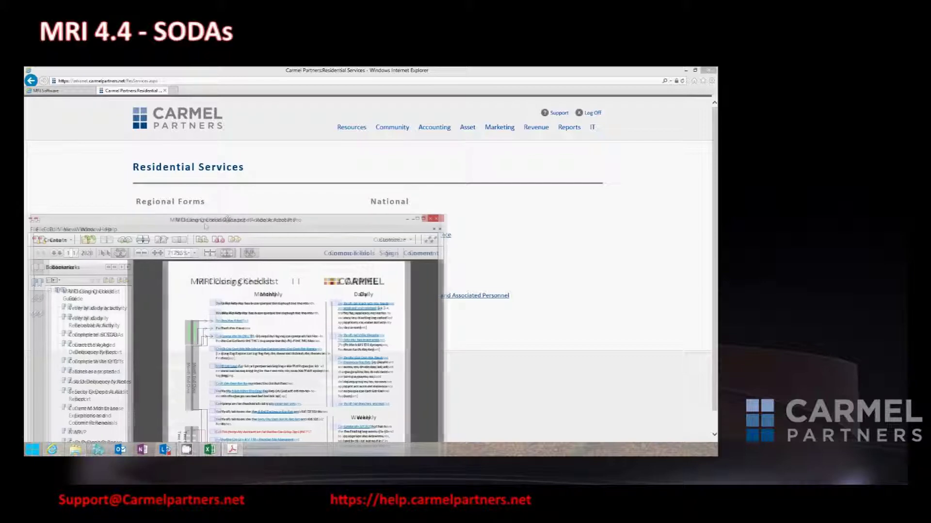
Maximize the checklist, view page 26 and the Security Deposit Audit Report page, then close Acrobat.
left_click(417, 218)
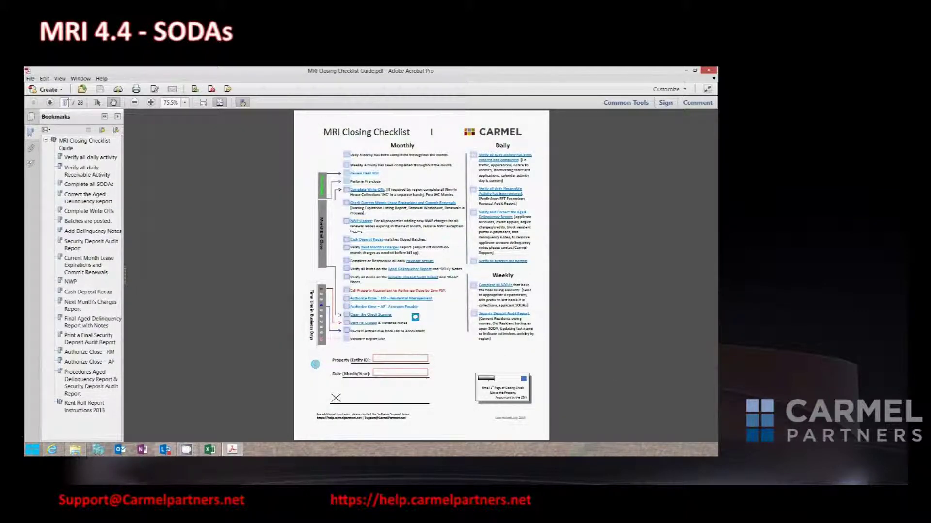
type("26")
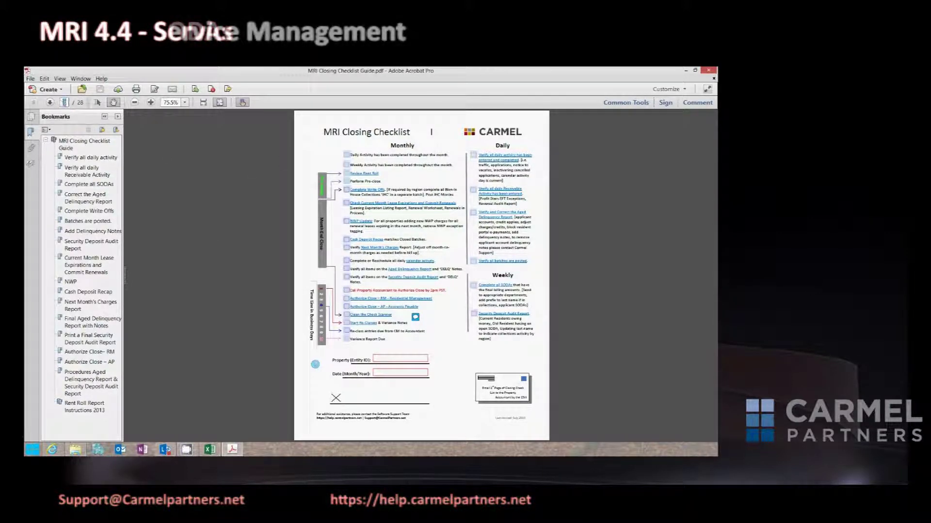
type("26")
key("Return")
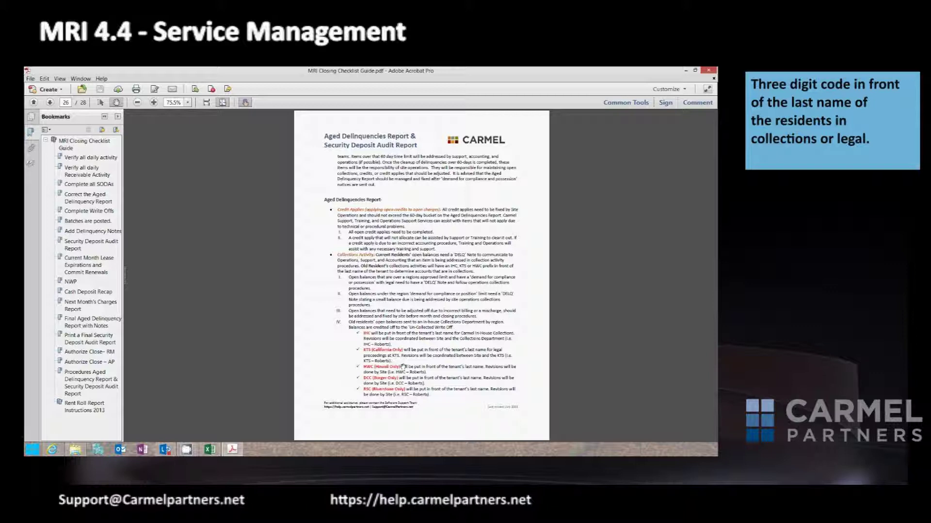
left_click(51, 103)
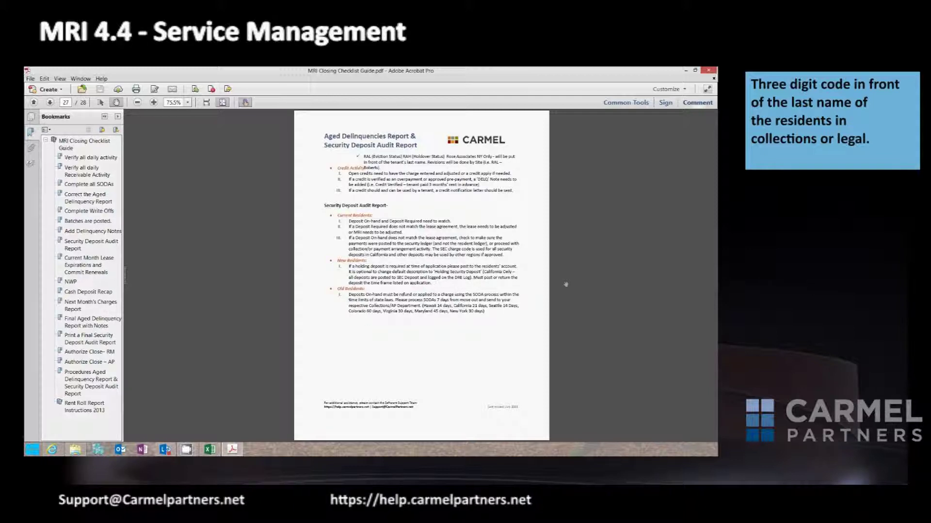
left_click(708, 71)
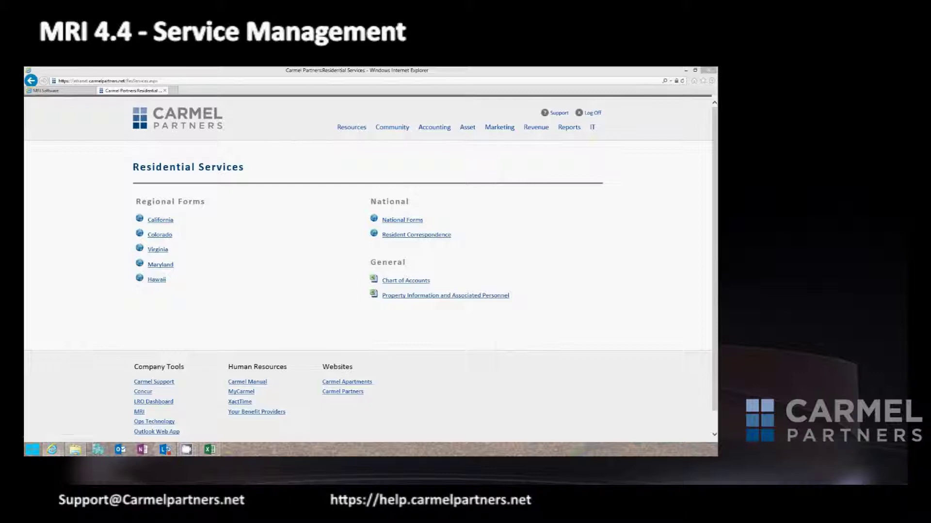
Search SODAs from start date 5/14/2000 with open SODAs for transfer included.
key("alt+Tab")
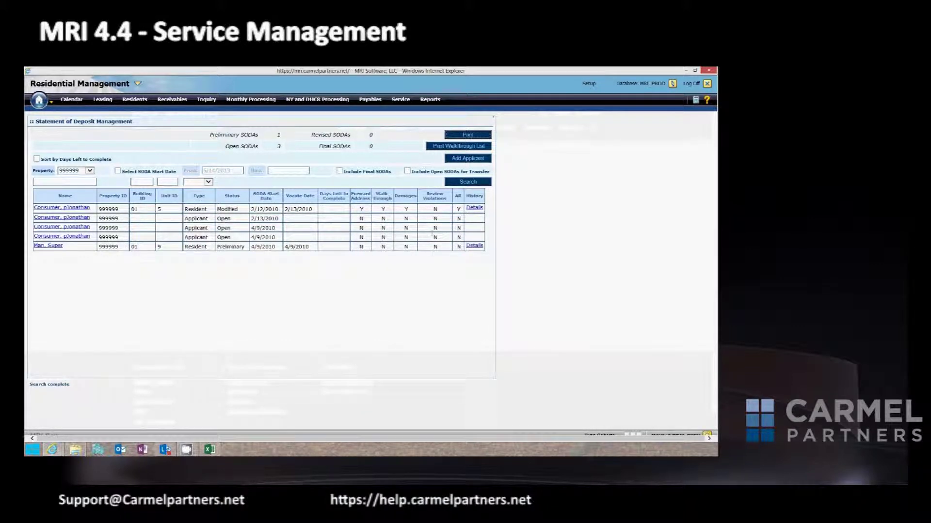
left_click(407, 172)
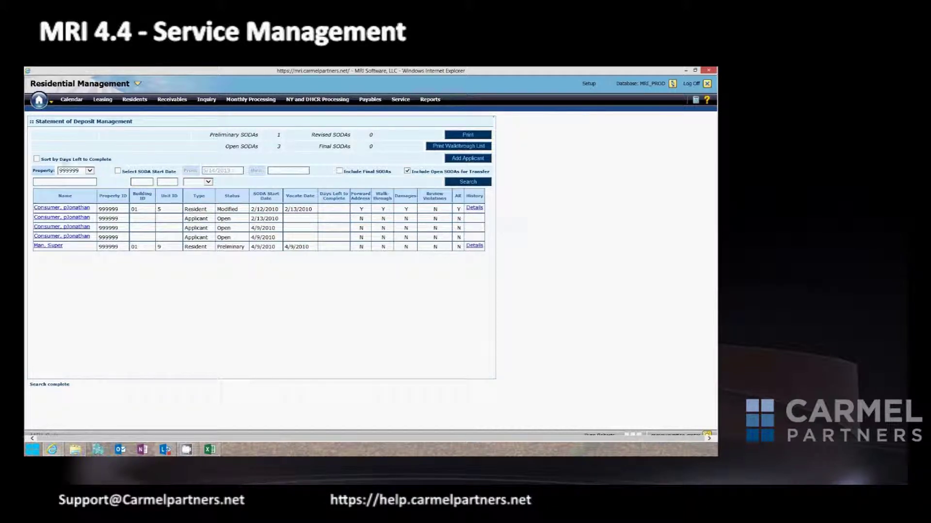
left_click(117, 170)
left_click(239, 171)
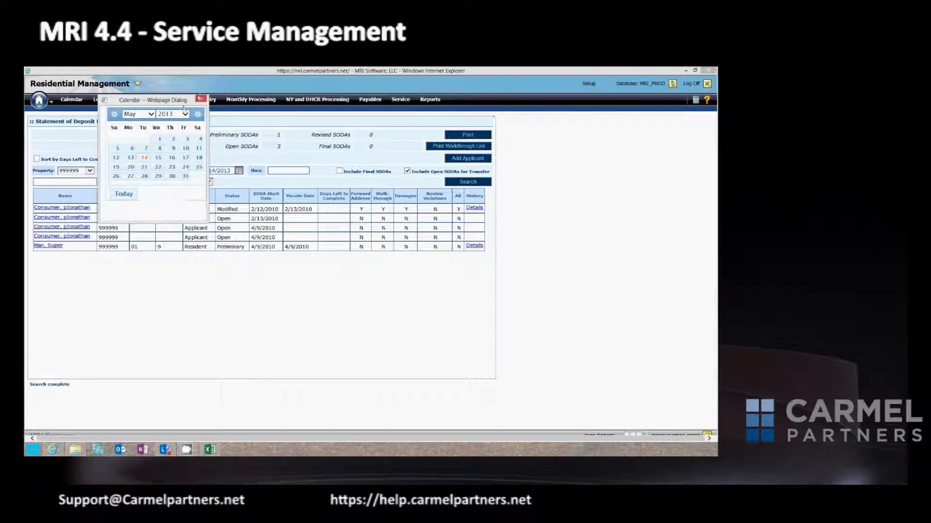
left_click(201, 99)
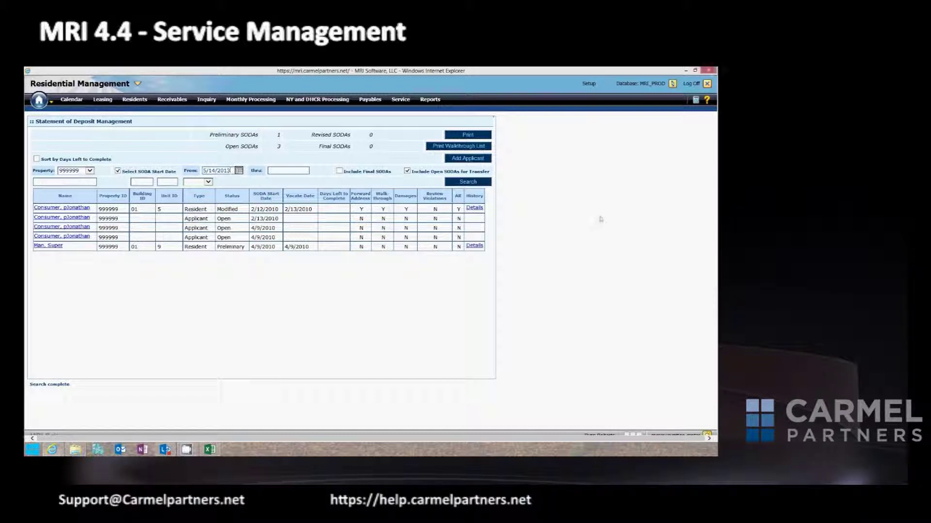
key("BackSpace")
key("BackSpace")
type("00")
left_click(468, 182)
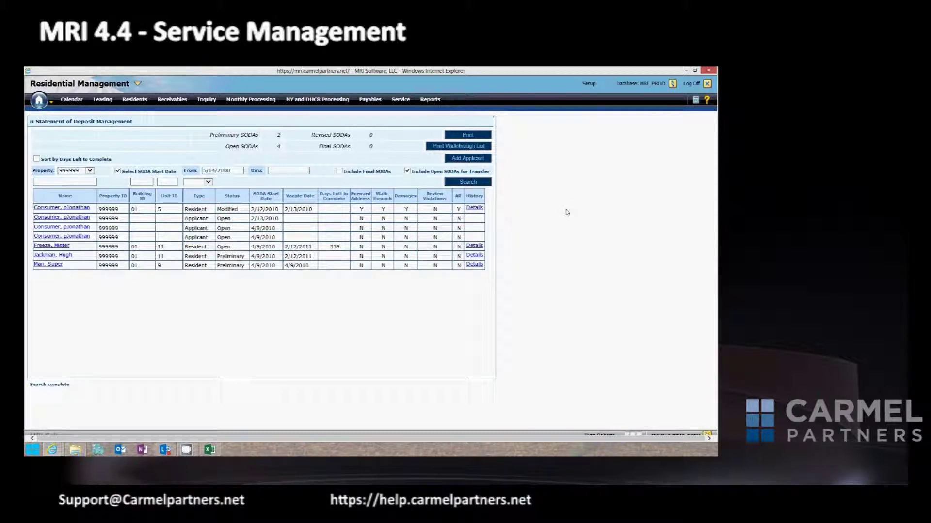